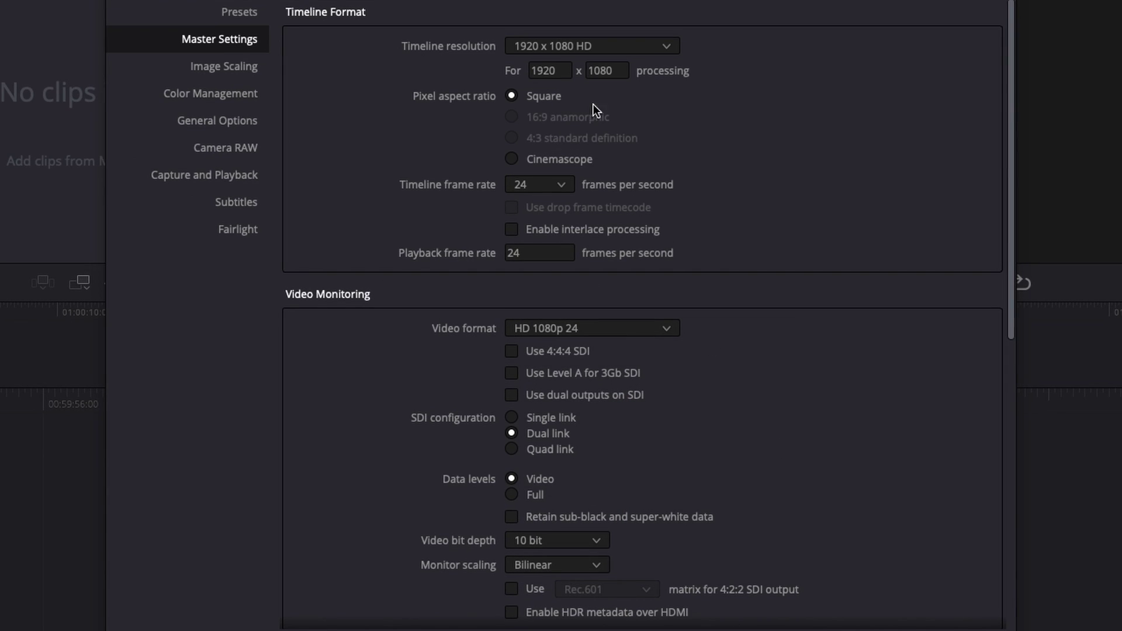
Set the timeline resolution to 3840 x 2160 Ultra HD in Master Settings
click(634, 49)
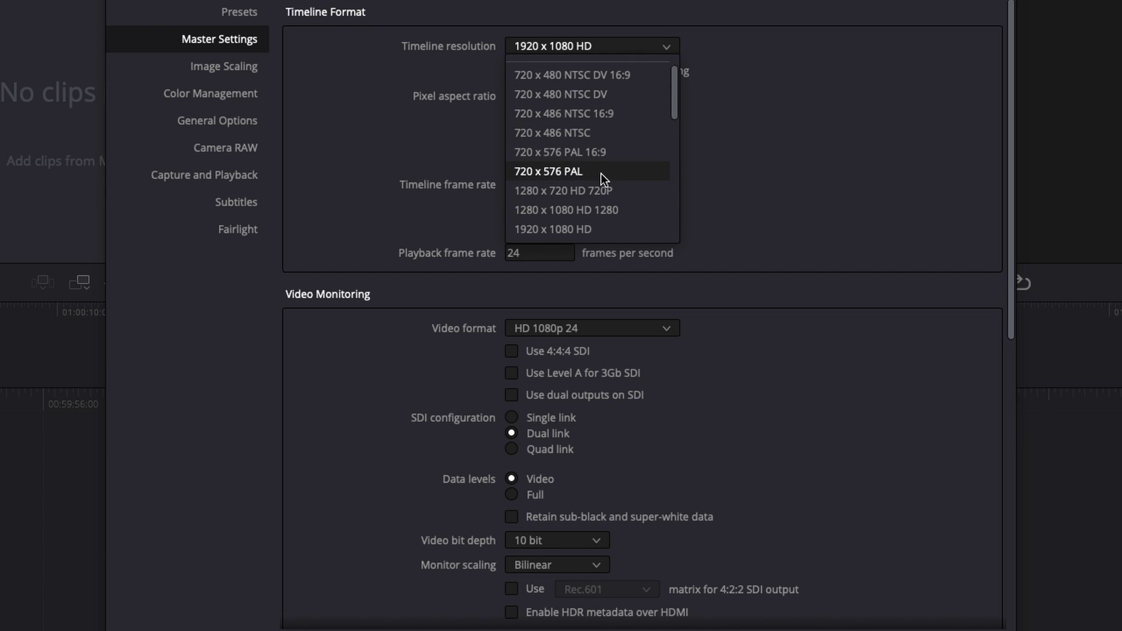
scroll(601, 173, down, 2)
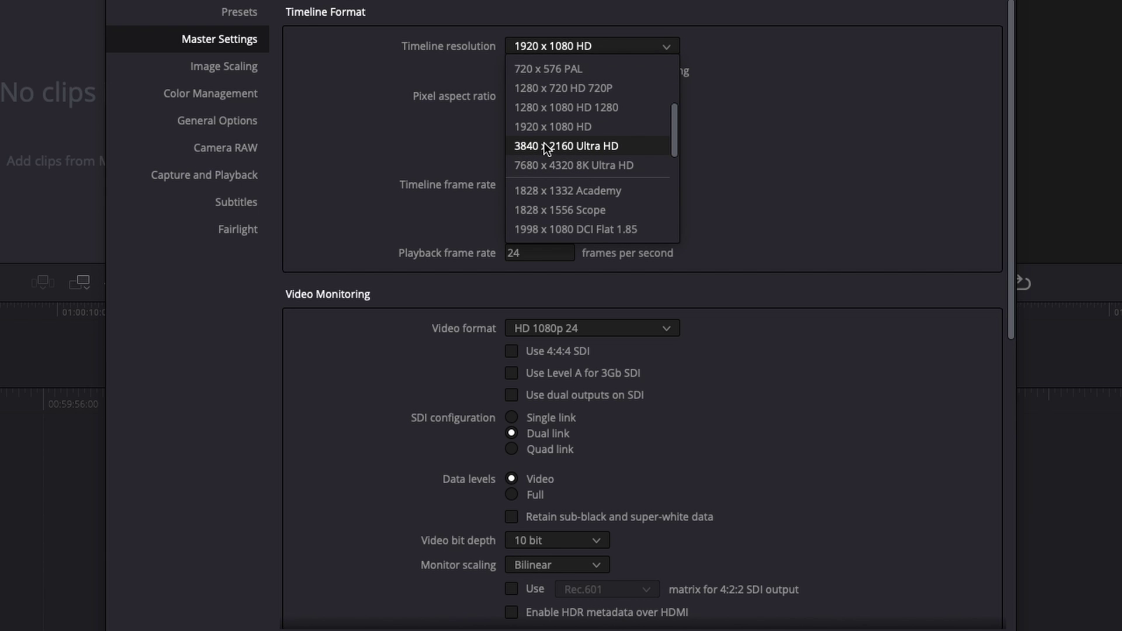
click(525, 146)
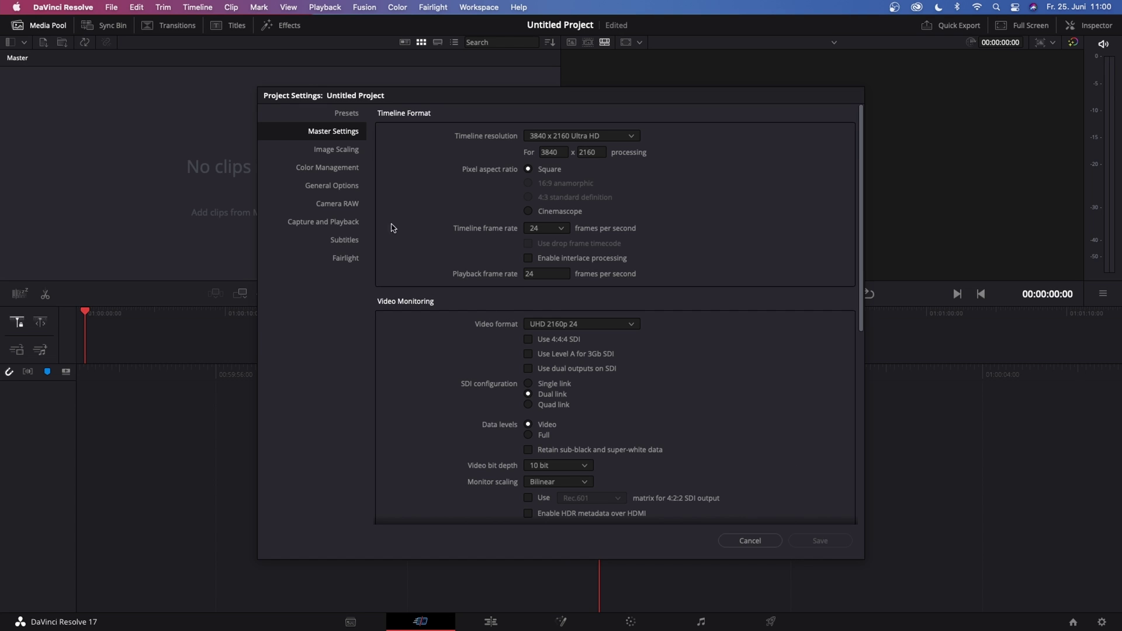
Show the Color Management page with DaVinci YRGB and Rec.709 (Scene) settings
click(346, 171)
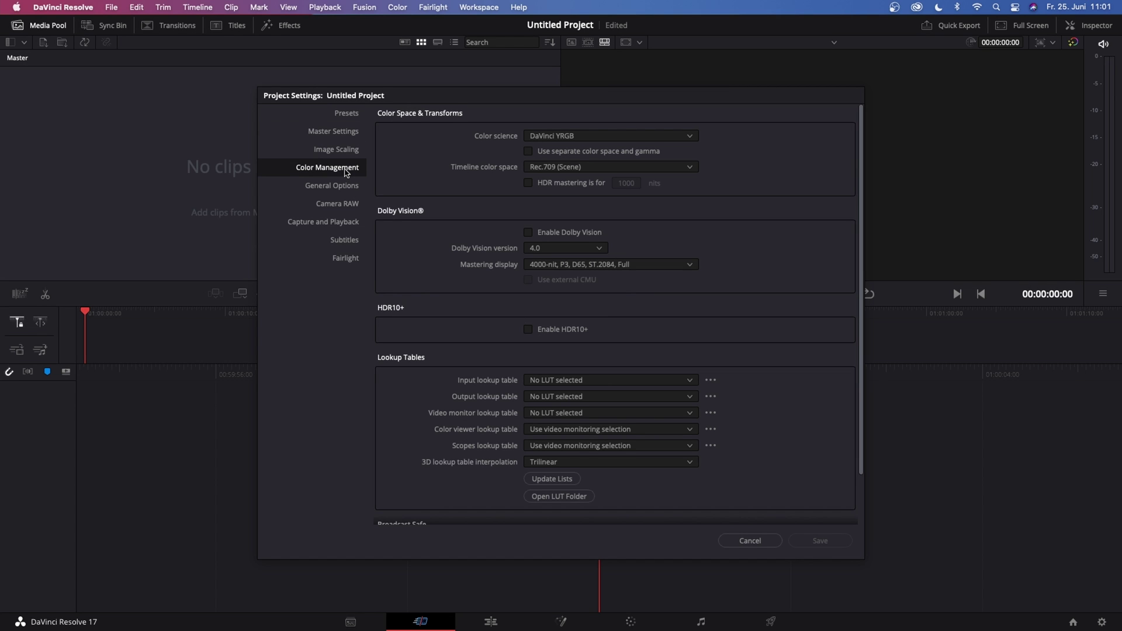
scroll(861, 187, down, 3)
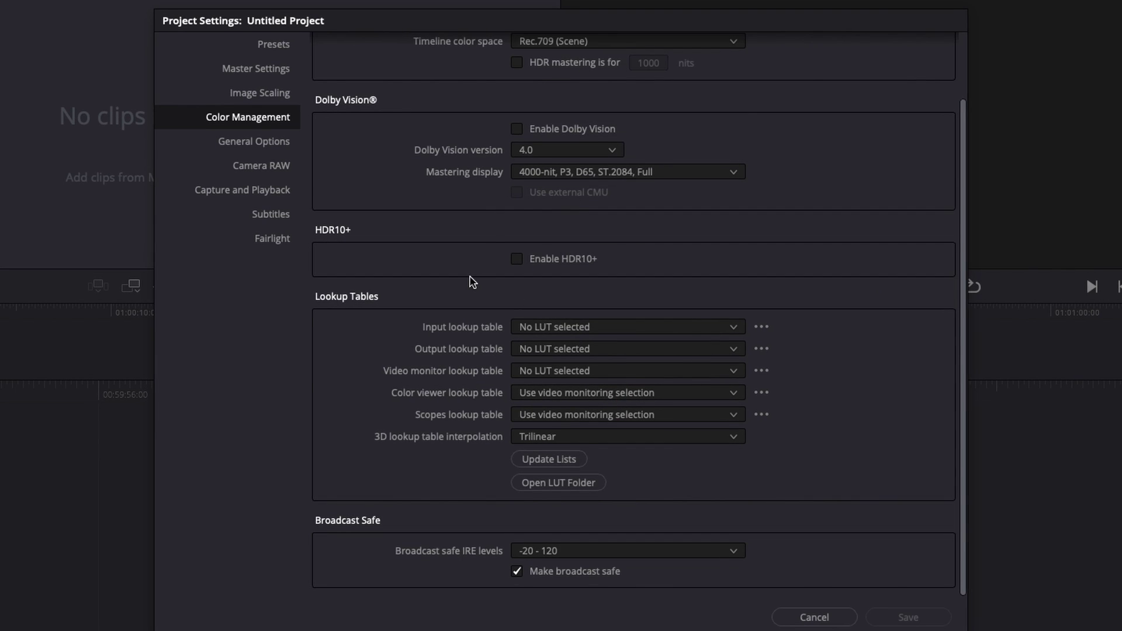
Switch the Master Settings timeline resolution to Custom
scroll(477, 277, up, 3)
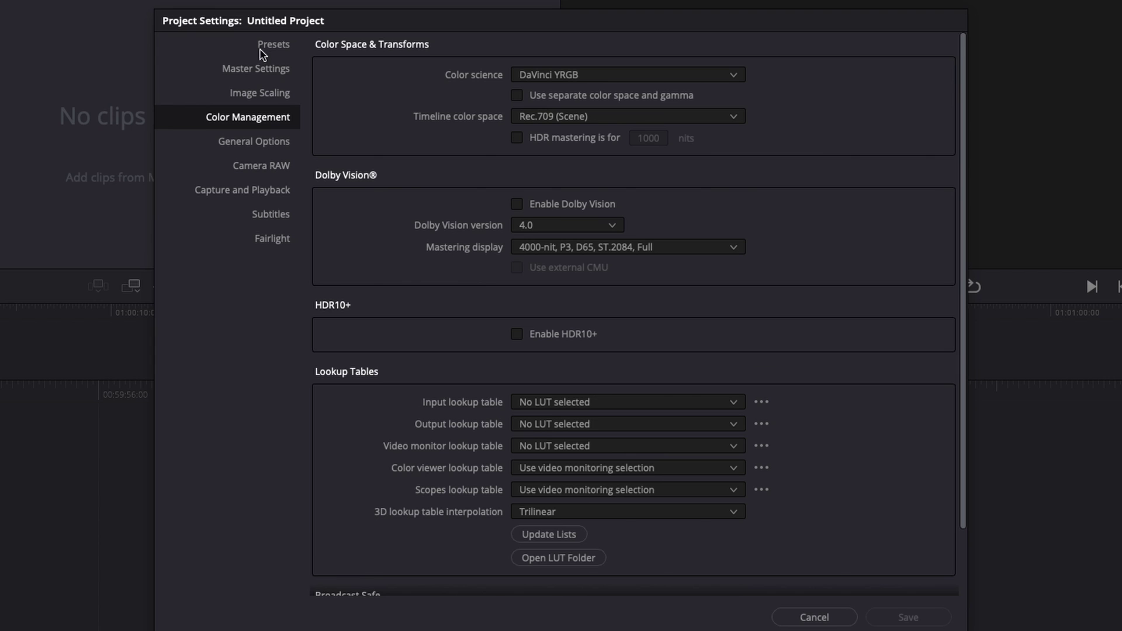
click(258, 70)
click(564, 77)
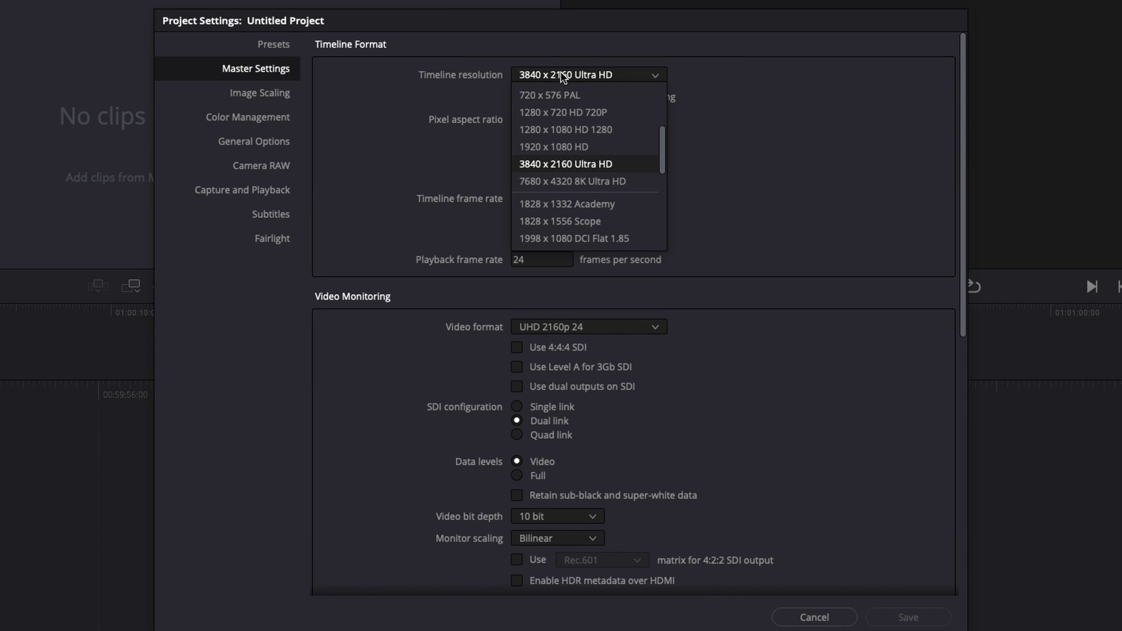
scroll(584, 149, up, 3)
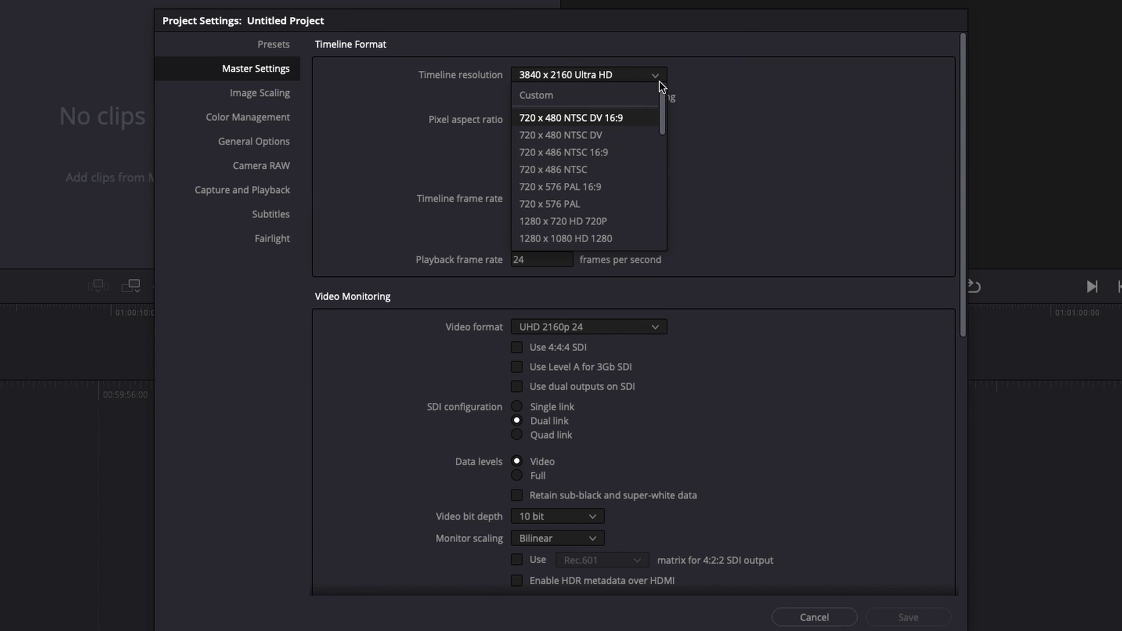
click(577, 100)
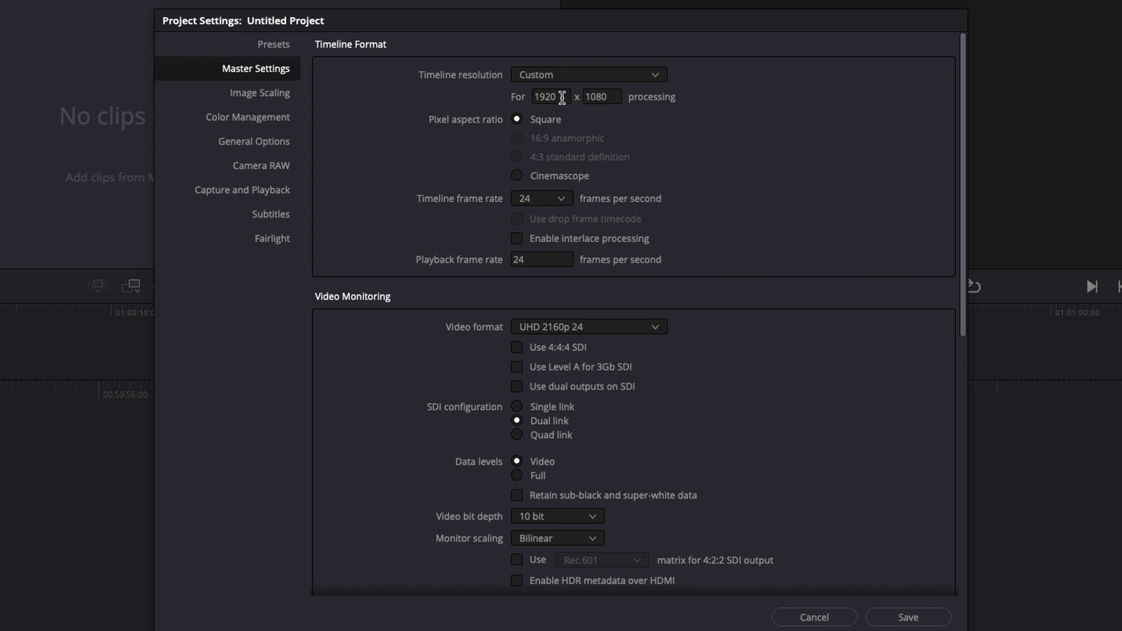
Enter a custom width of 3840 and the height, then save the Project Settings
drag(562, 98, 526, 95)
key(BackSpace)
click(605, 98)
scroll(745, 410, down, 5)
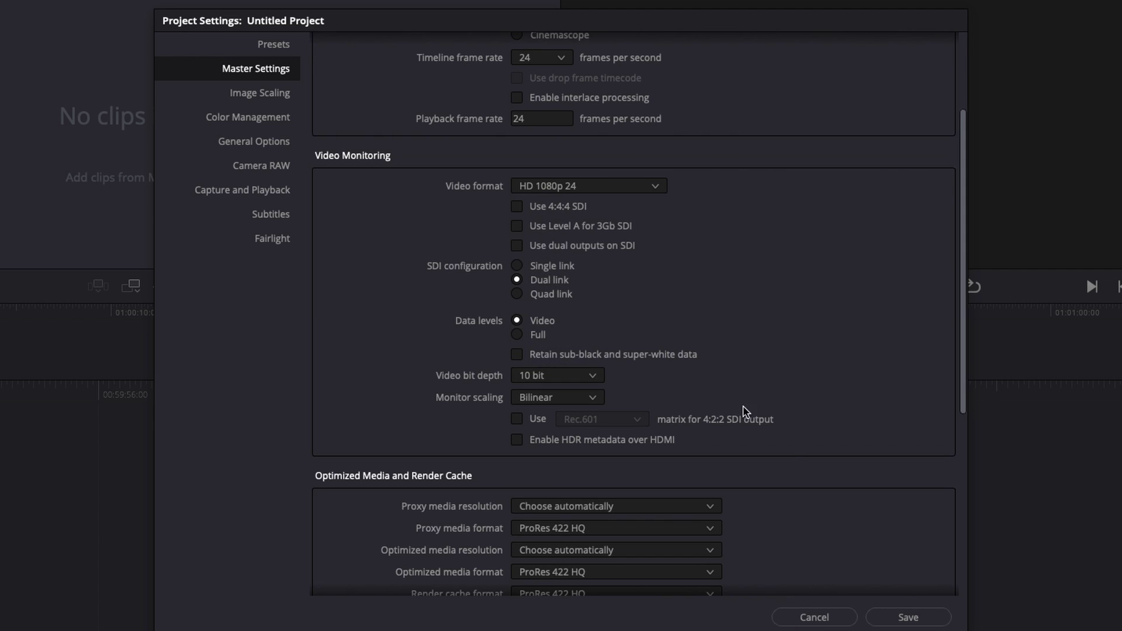
click(906, 616)
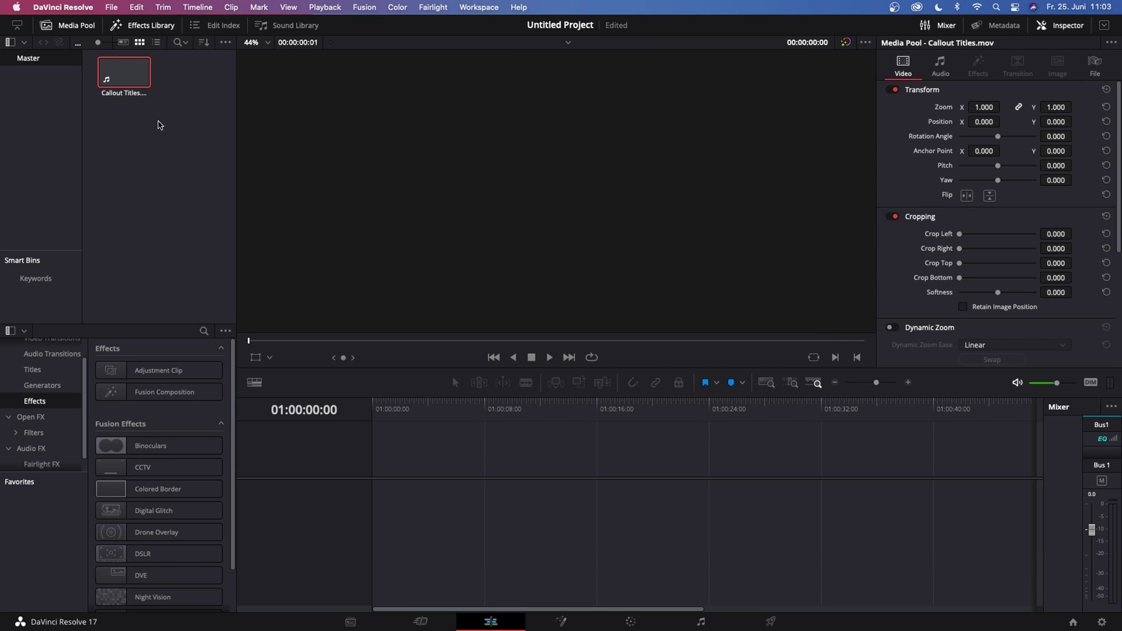
Place Callout Titles.mov on a timeline and set Zoom 1.130, Position Y -110
drag(126, 77, 365, 495)
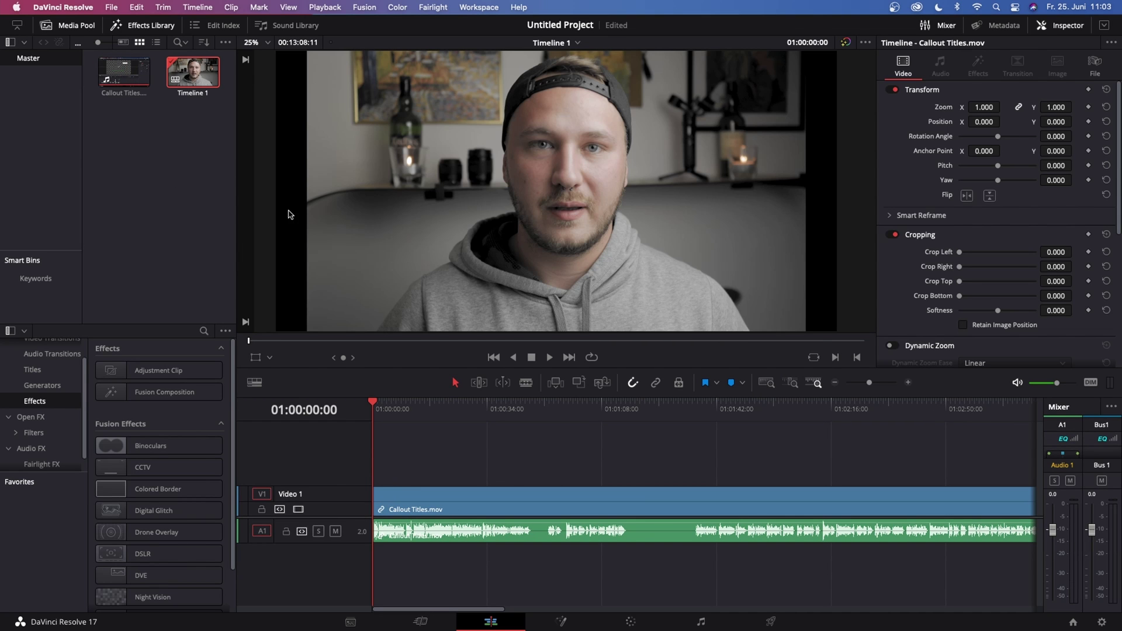
click(440, 512)
key(space)
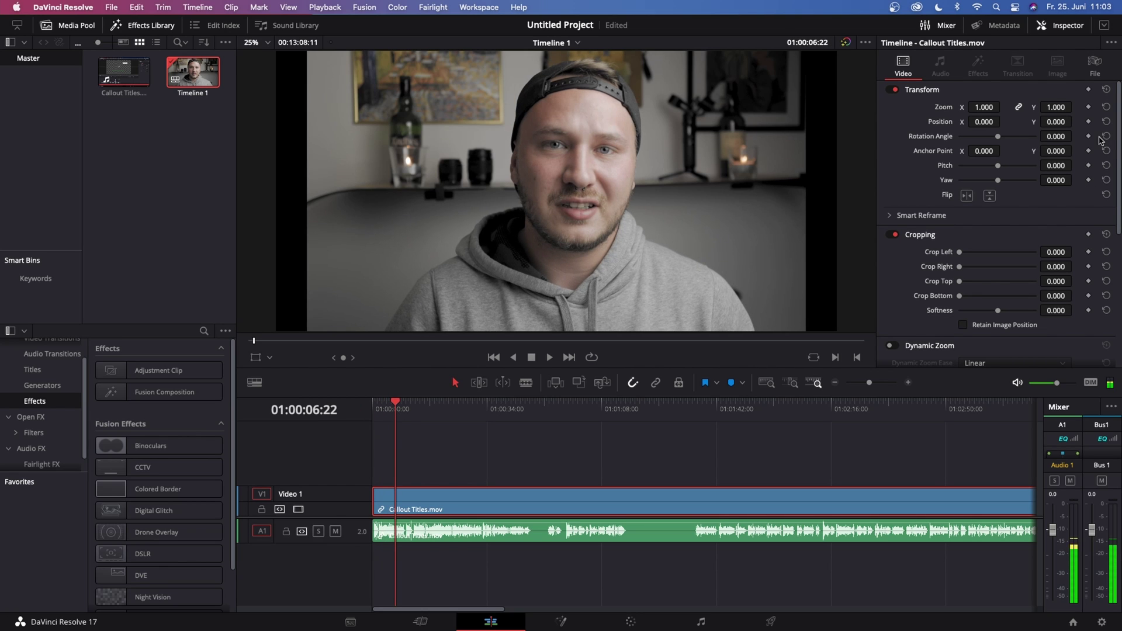
drag(984, 107, 1003, 107)
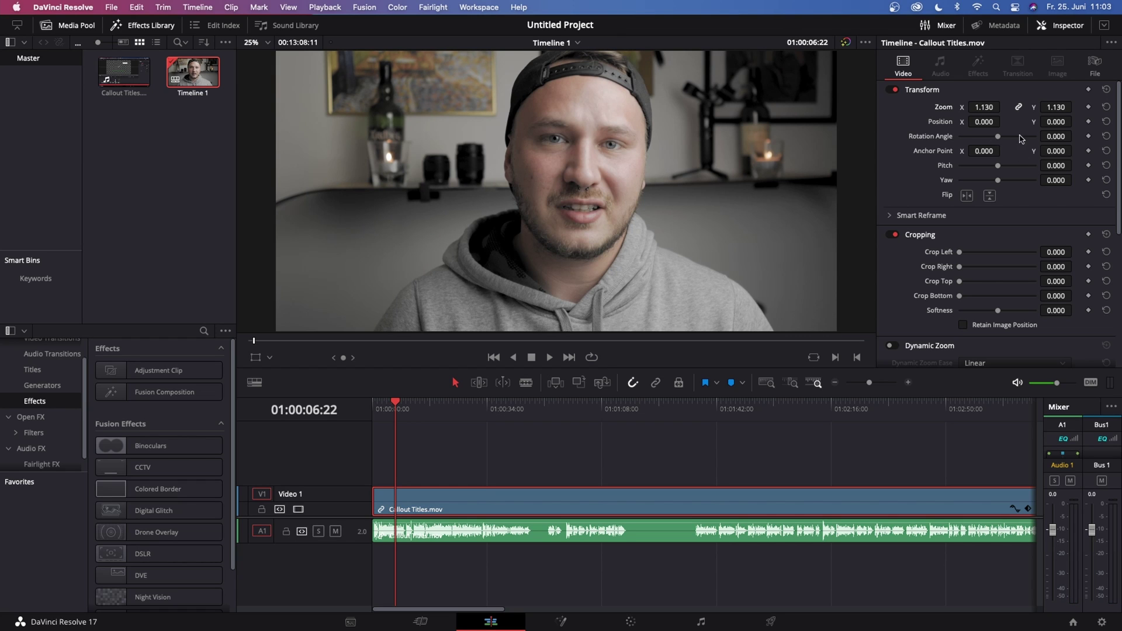
drag(1059, 122, 994, 122)
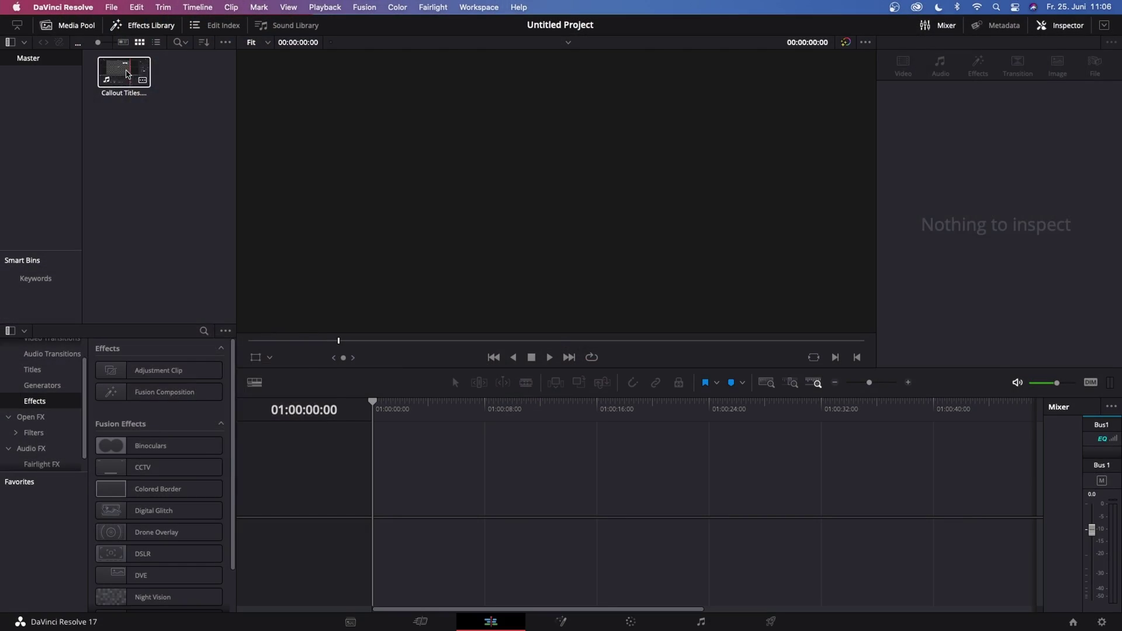
Generate proxy media for the Callout Titles.mov clip
right_click(126, 74)
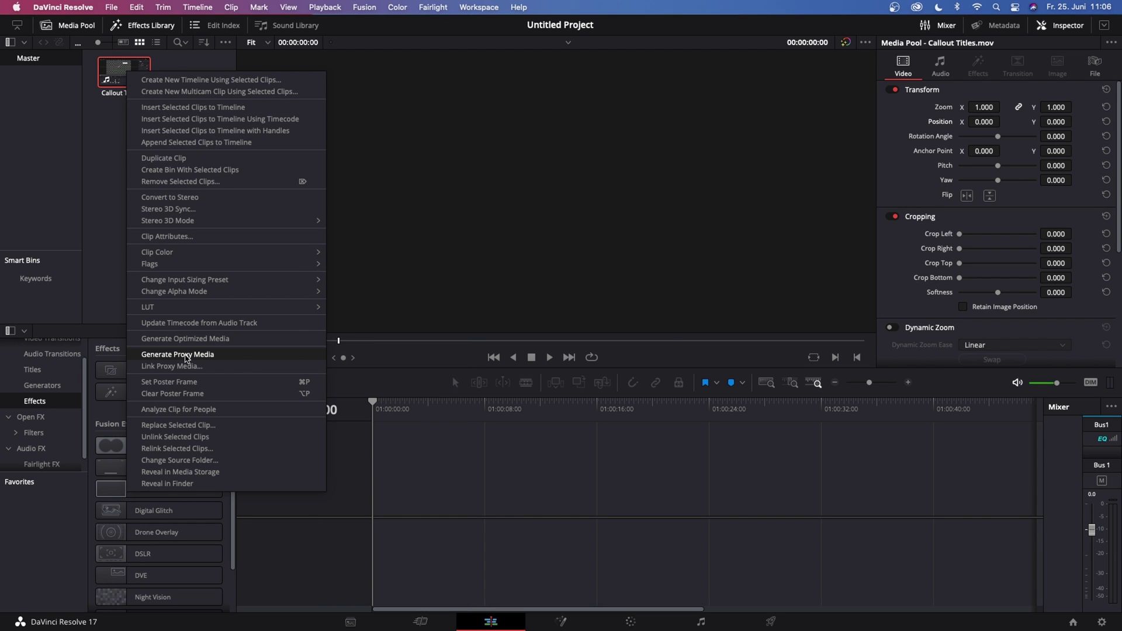
click(186, 355)
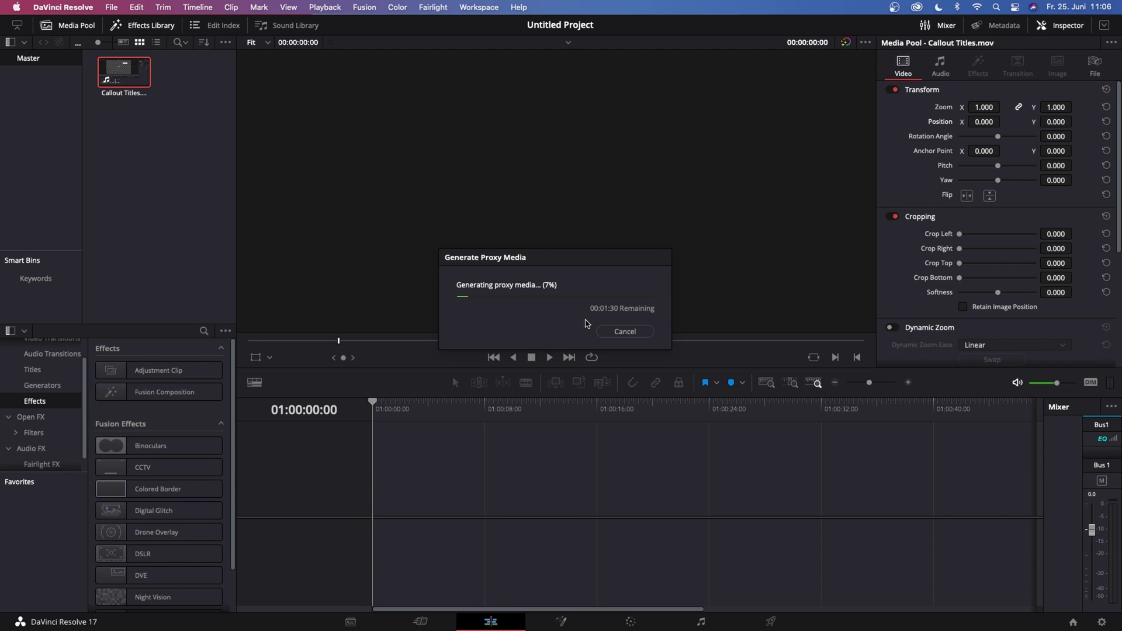
Enable Use Proxy Media if Available and set Timeline Proxy Mode to Quarter Resolution
click(602, 331)
click(325, 7)
click(327, 35)
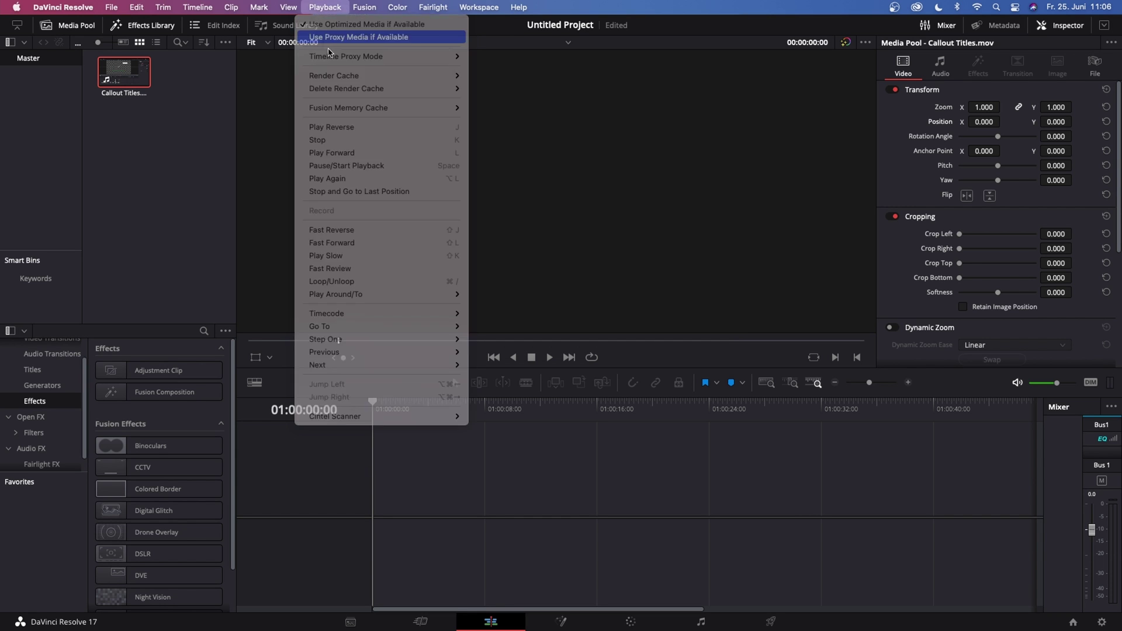
click(325, 7)
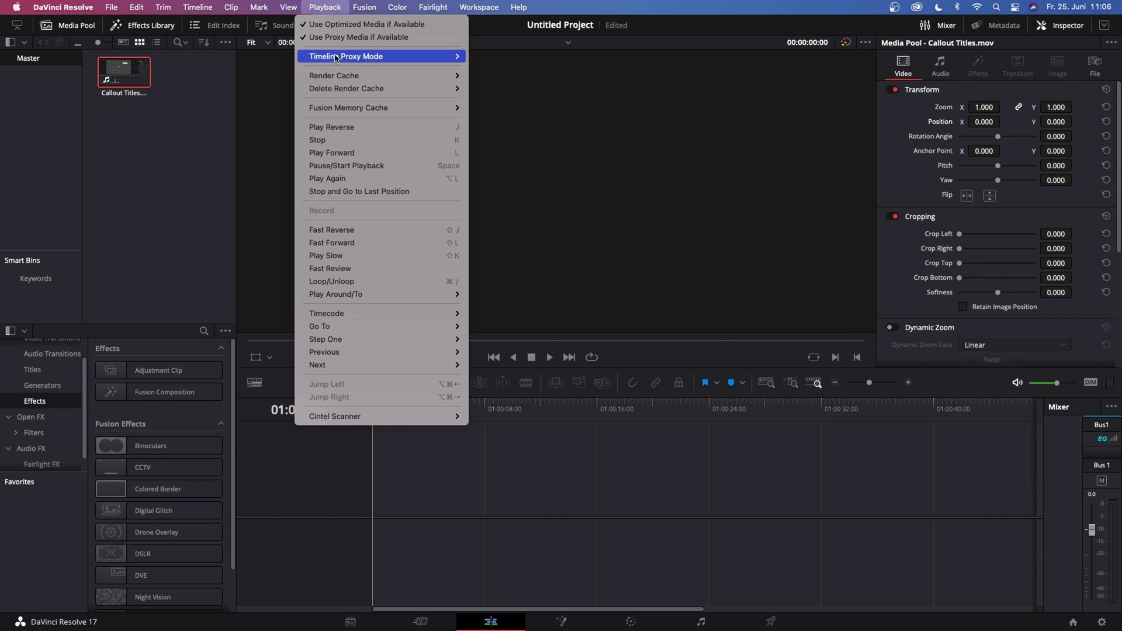
mouse_move(412, 59)
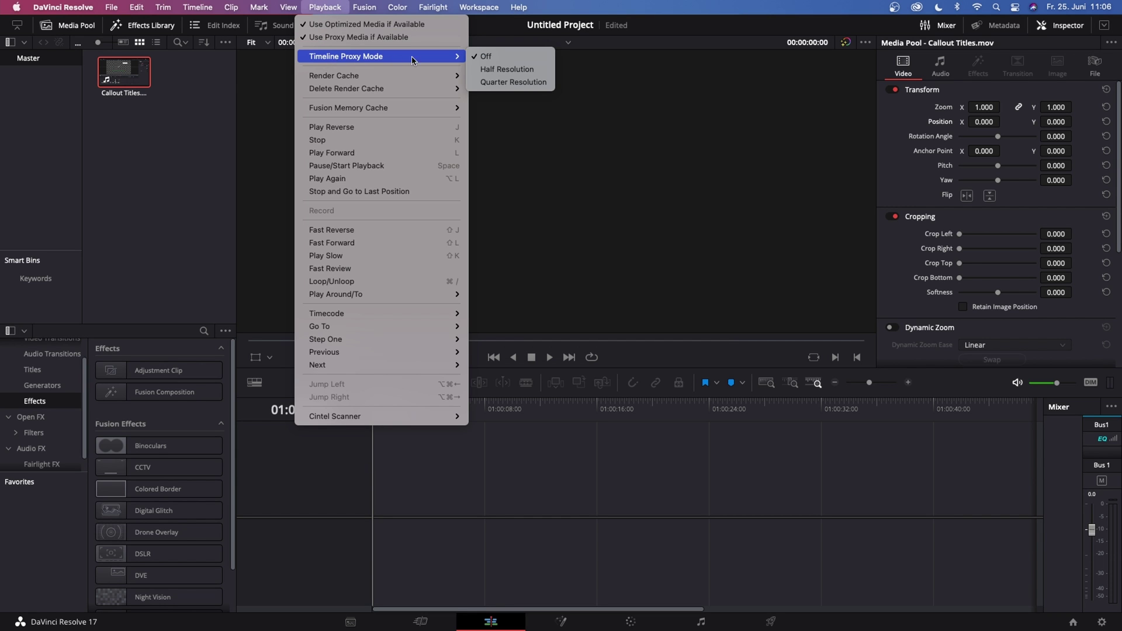
click(500, 89)
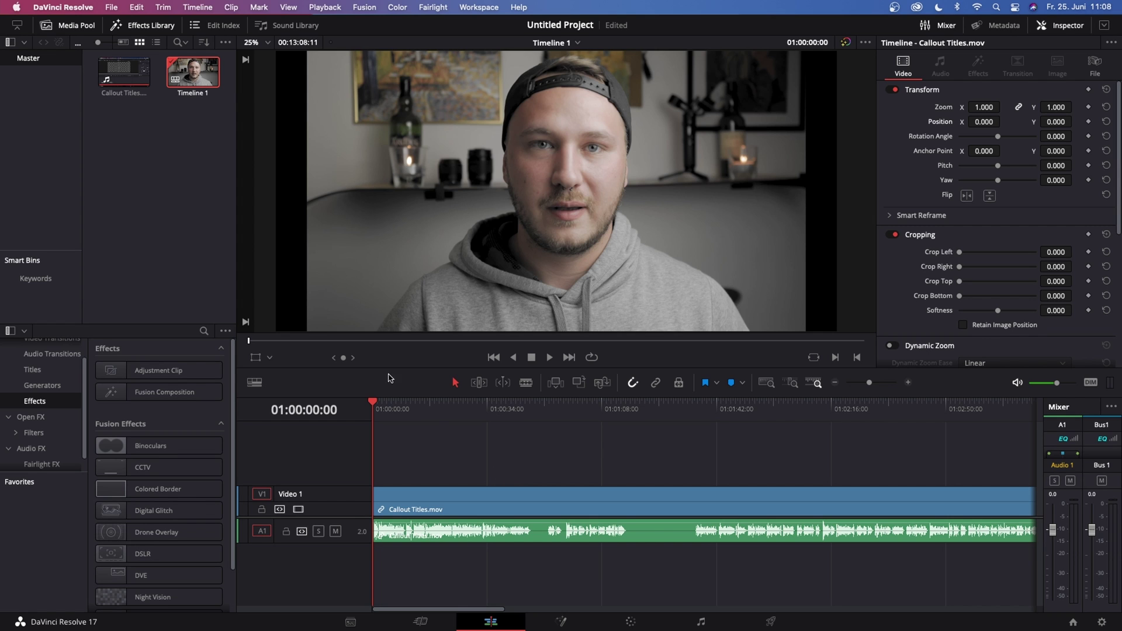
click(550, 358)
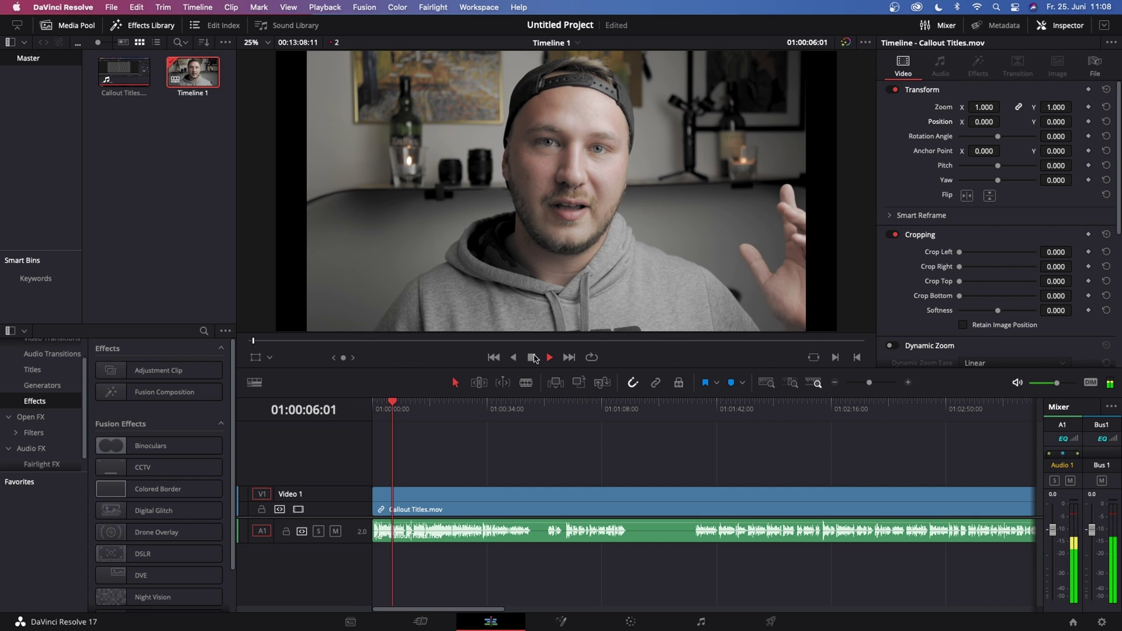
click(531, 358)
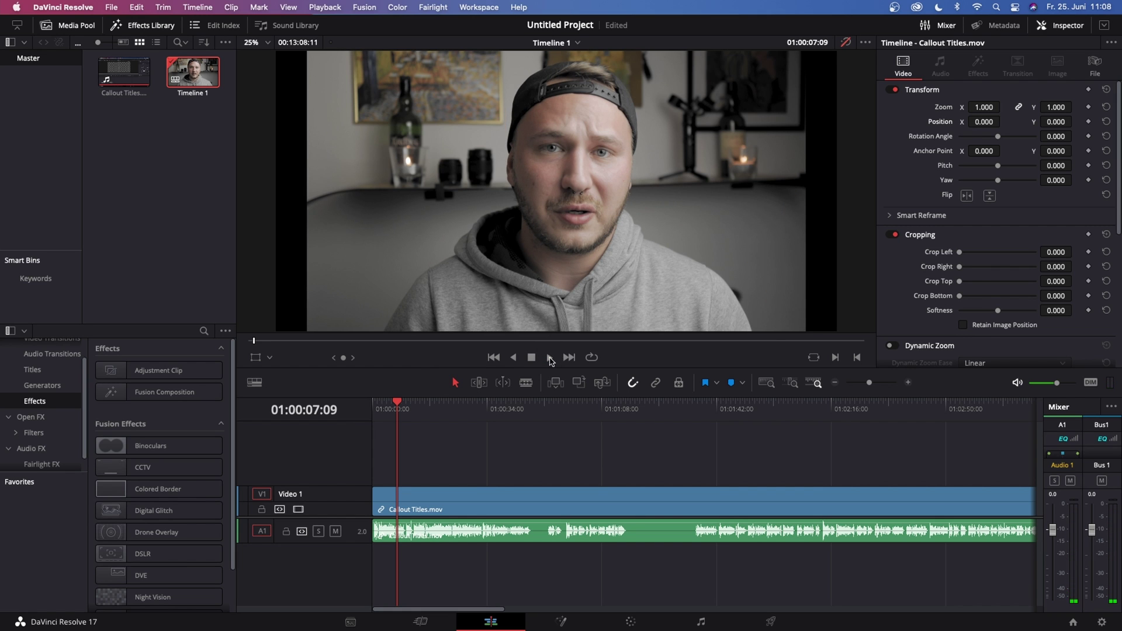
click(550, 358)
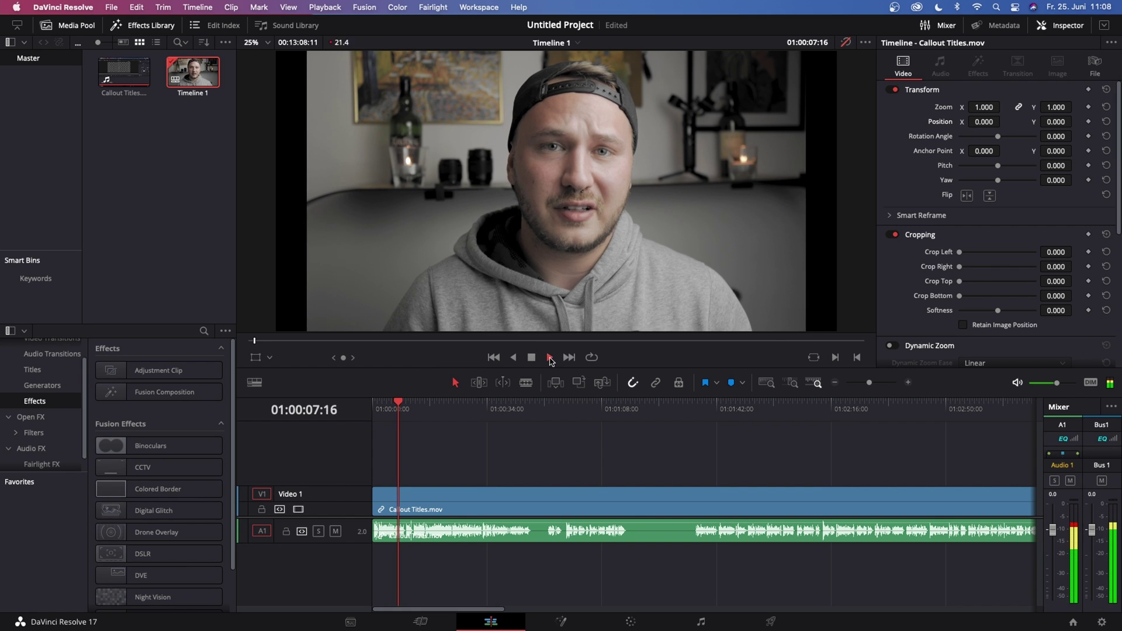
click(845, 43)
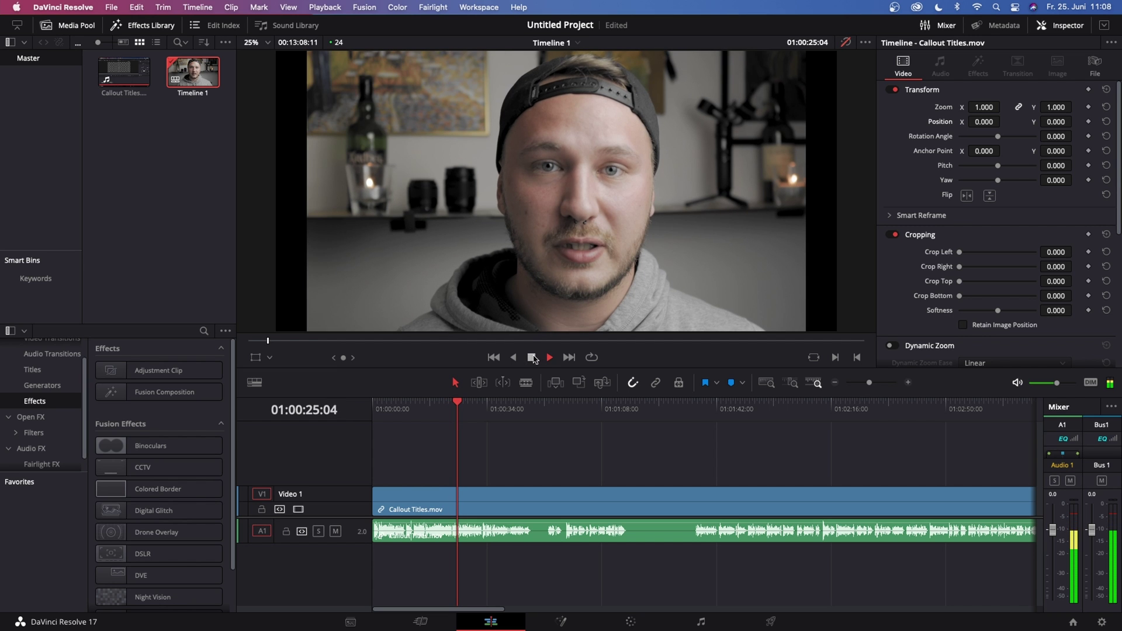
click(533, 358)
click(551, 359)
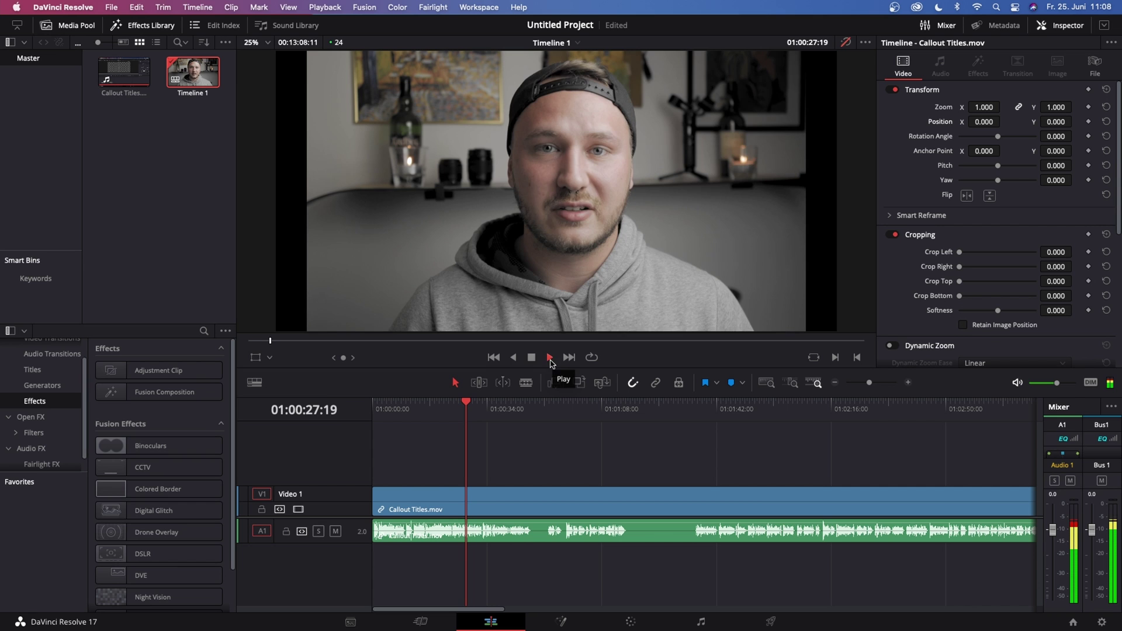
click(531, 359)
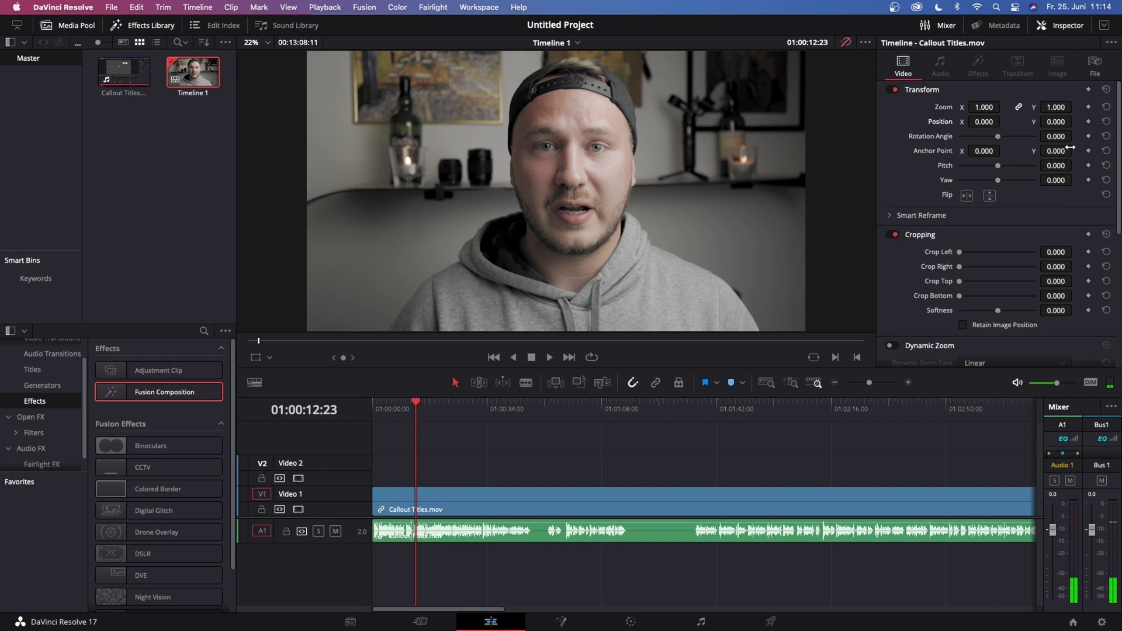
drag(1119, 138, 1119, 197)
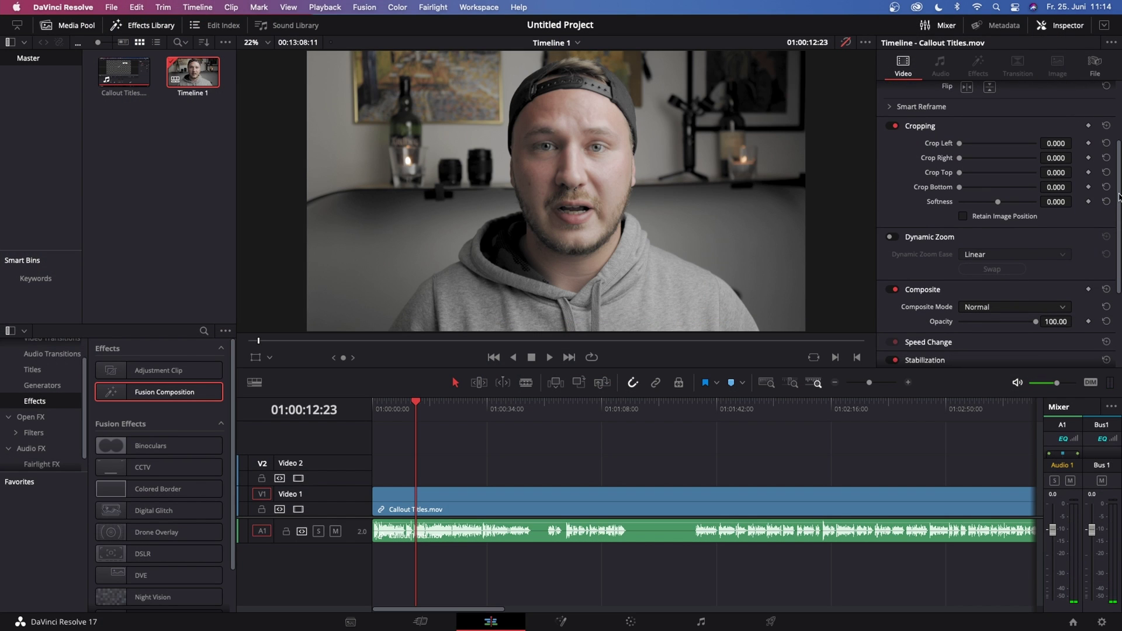
drag(960, 173, 968, 192)
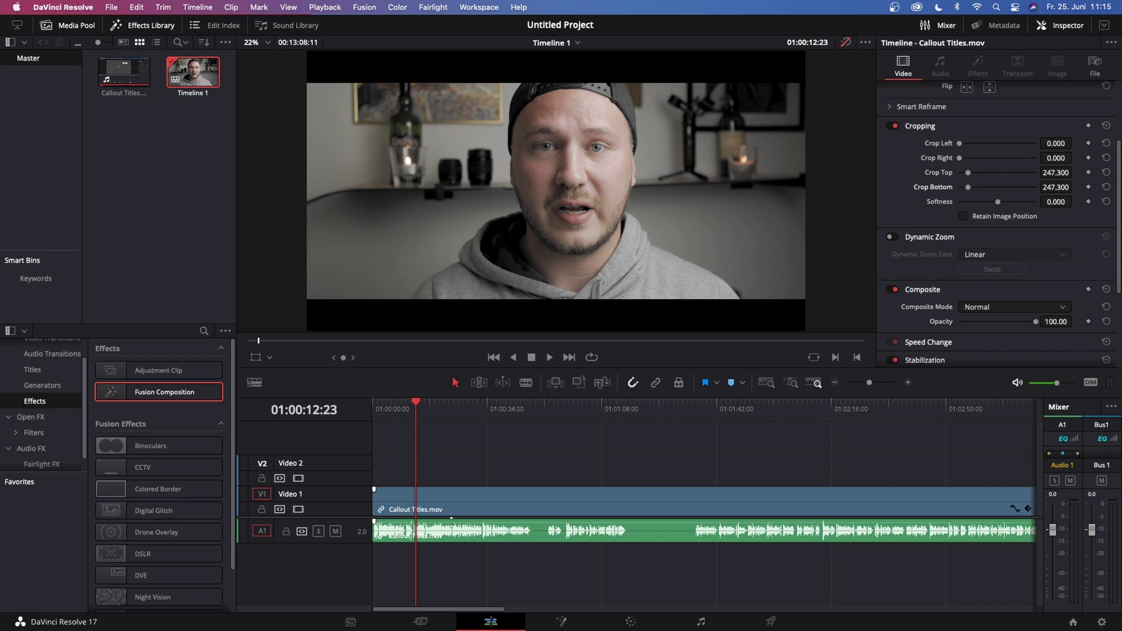
click(432, 510)
drag(1114, 179, 1118, 87)
drag(1054, 122, 1055, 121)
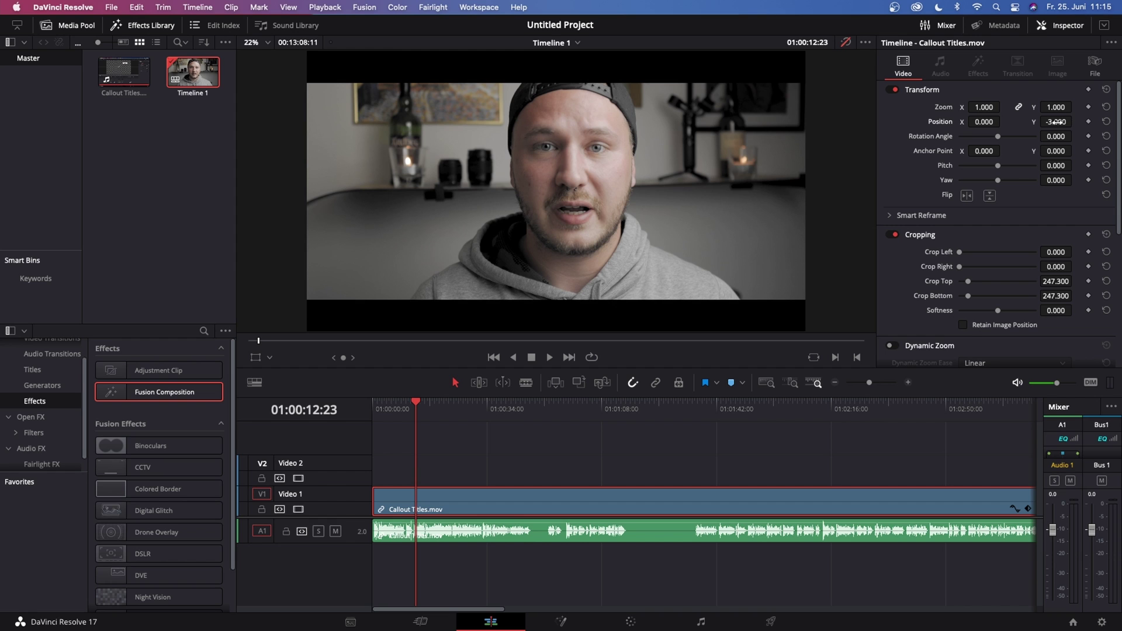
click(1106, 121)
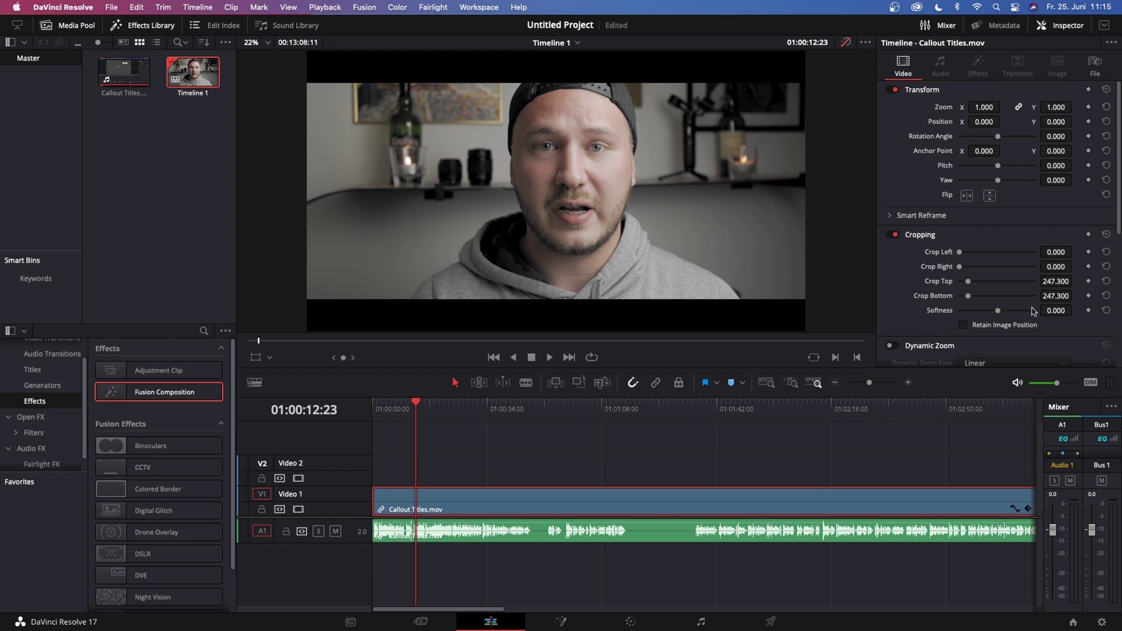
click(1106, 281)
click(1106, 296)
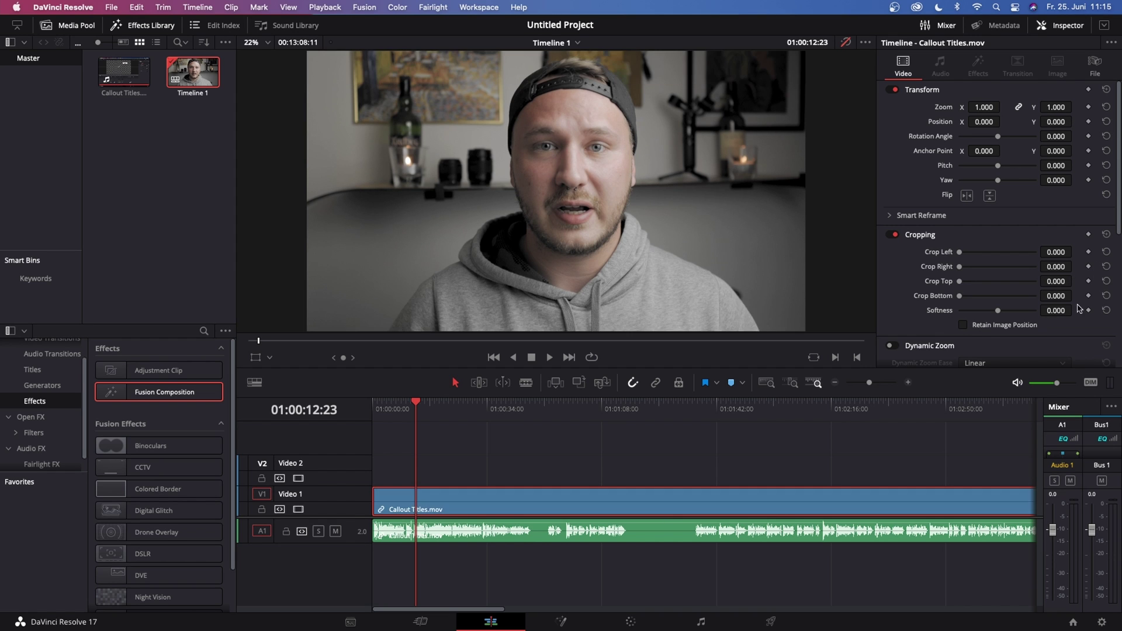
click(609, 447)
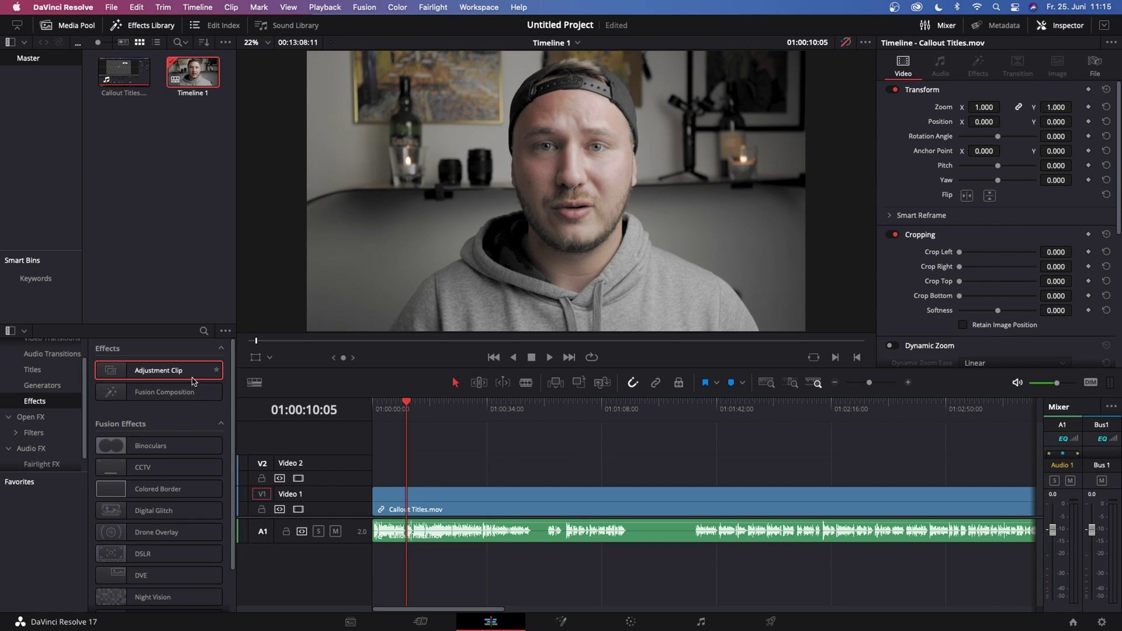
Add an extended Adjustment Clip on Video 2 cropping 200 top and bottom
drag(193, 381, 492, 468)
click(451, 476)
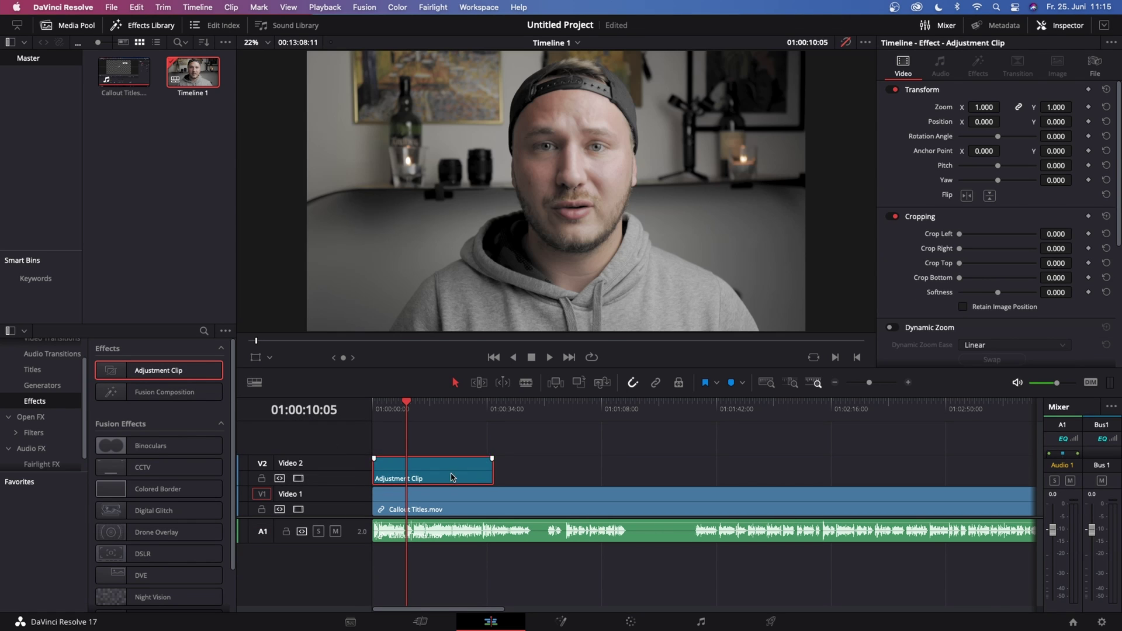
click(1065, 267)
text(200)
key(Return)
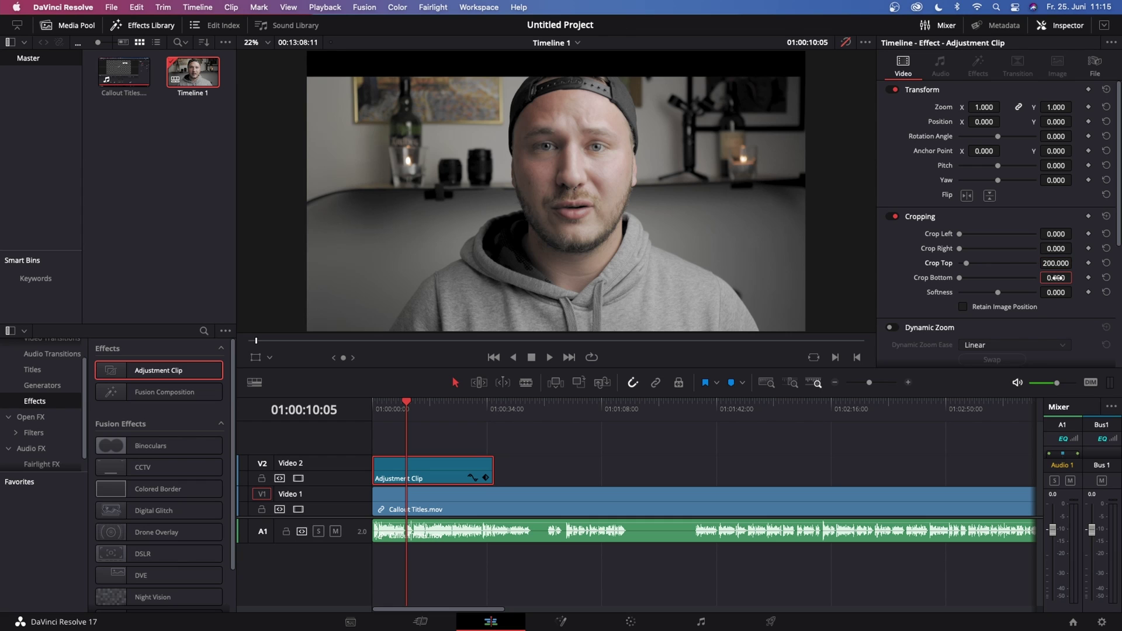
text(200)
key(Return)
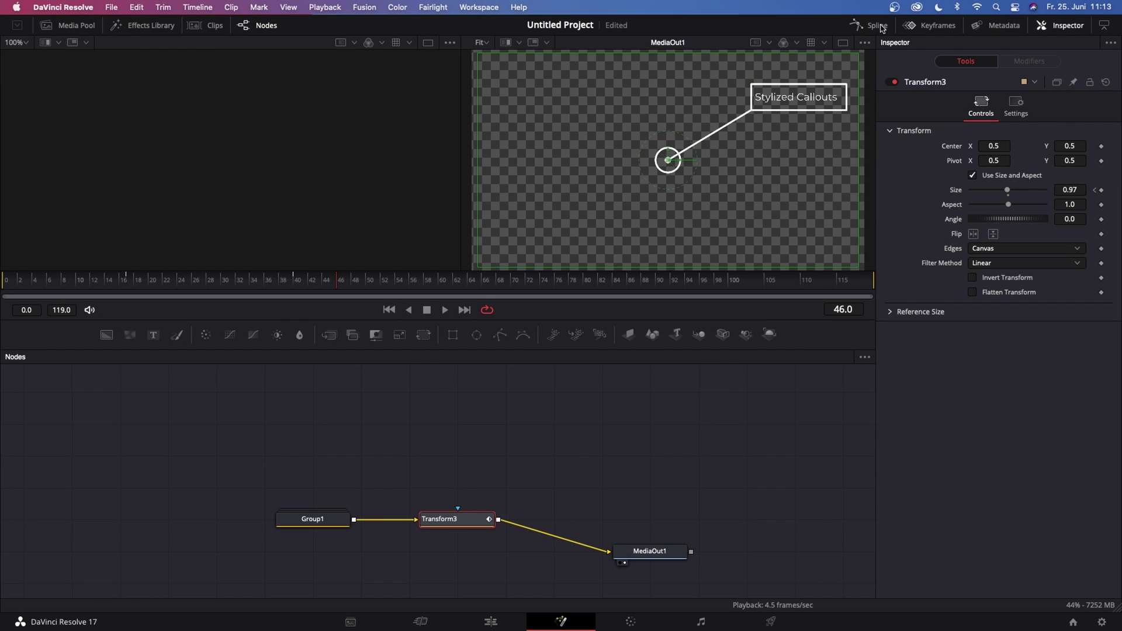
Show only the Transform3 Size curve in the Spline editor, fitted to view
click(877, 26)
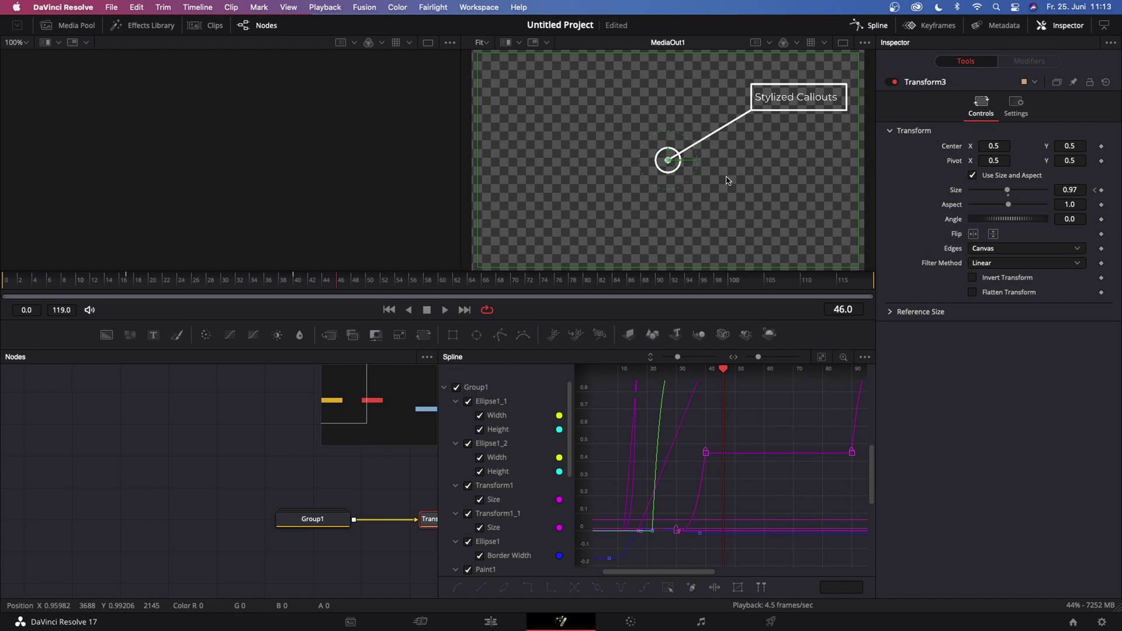
click(457, 387)
click(457, 388)
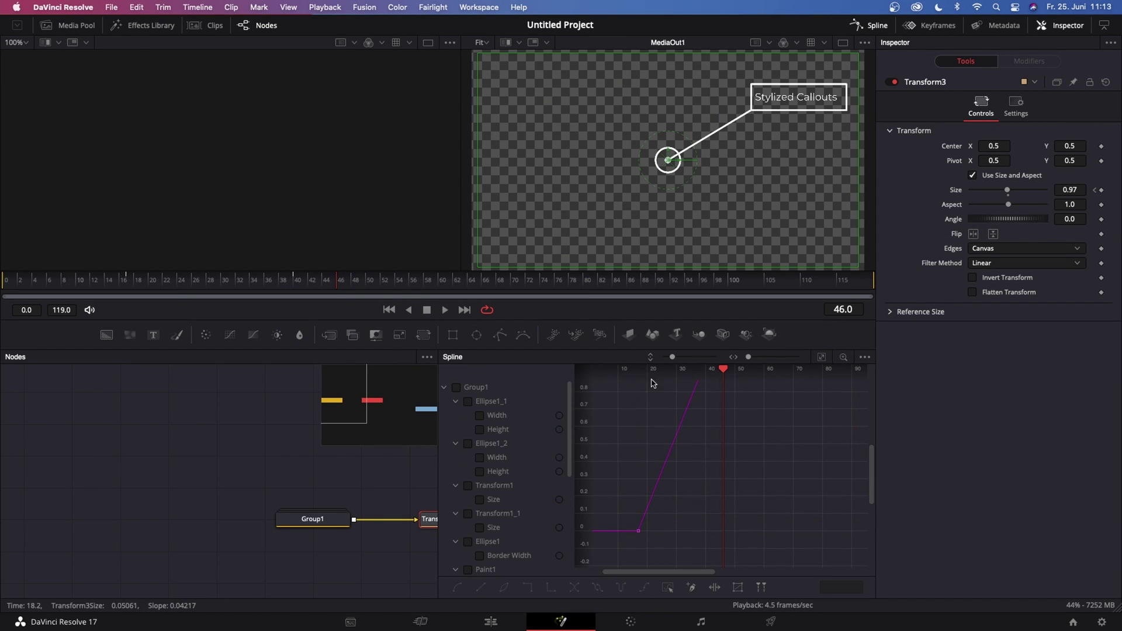
scroll(570, 418, down, 1)
scroll(569, 418, down, 6)
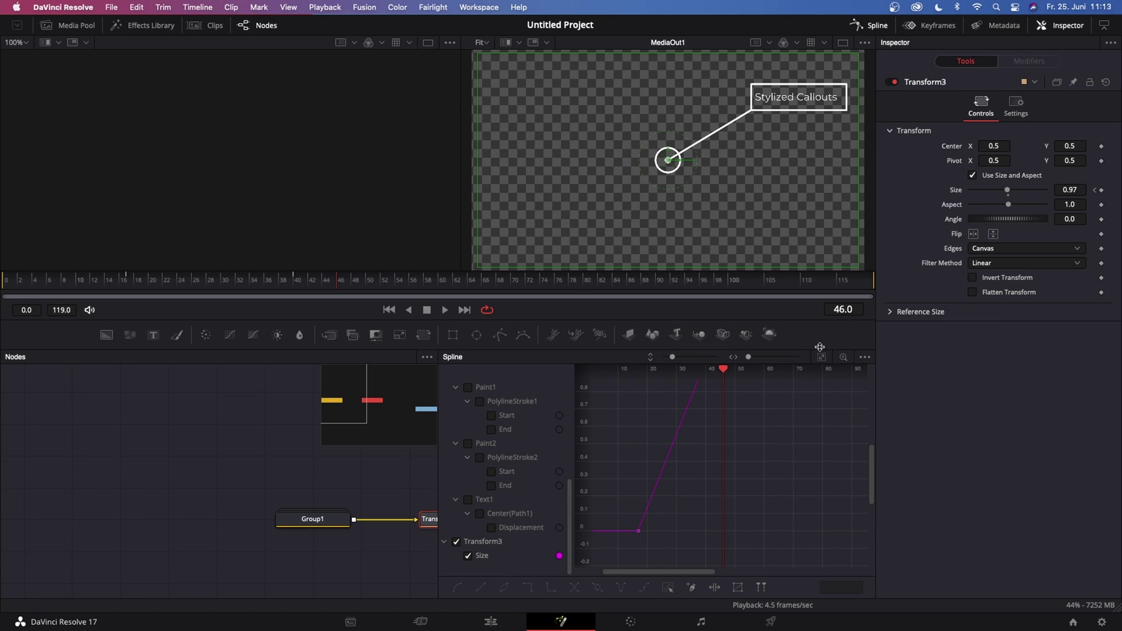
key(super+f)
Apply an Out Cubic ease to the middle Size keyframes
drag(852, 406, 674, 549)
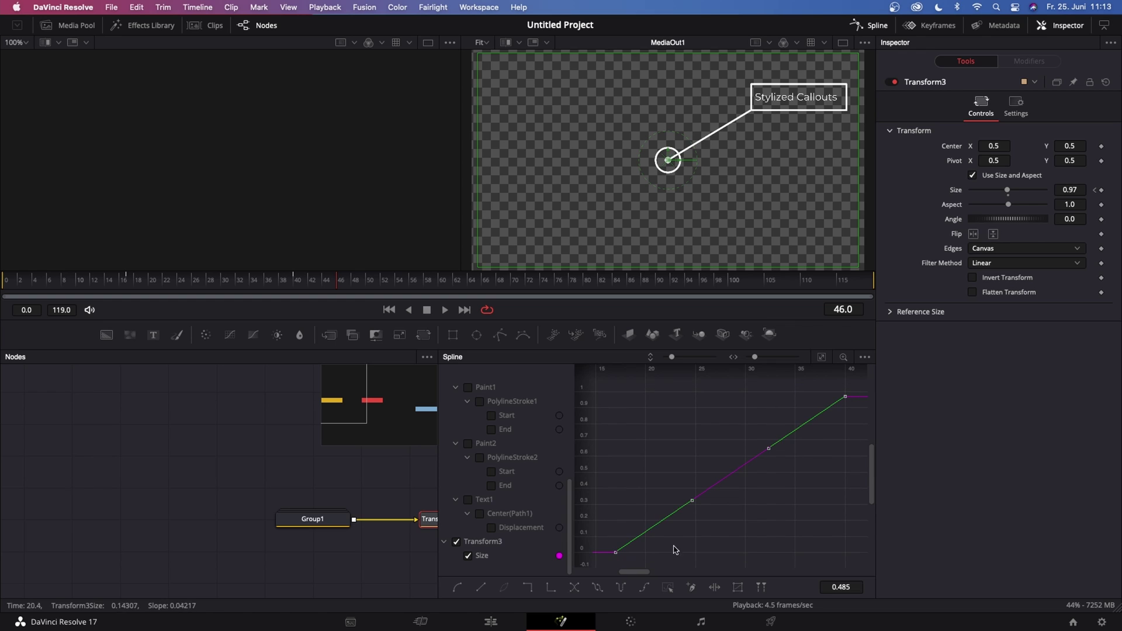
right_click(728, 475)
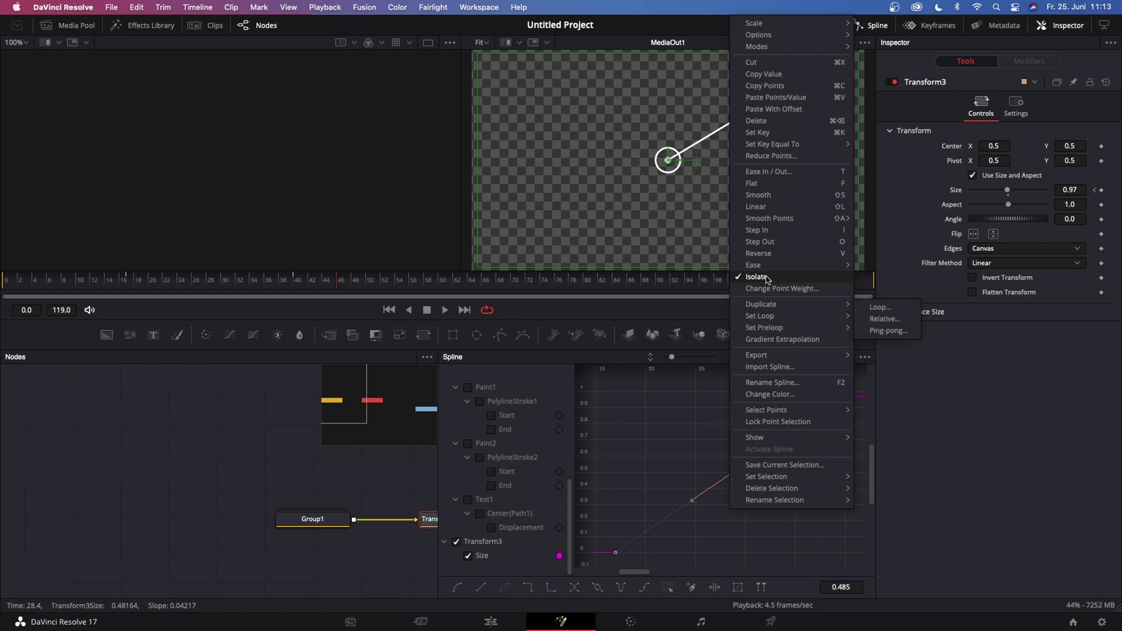
mouse_move(769, 270)
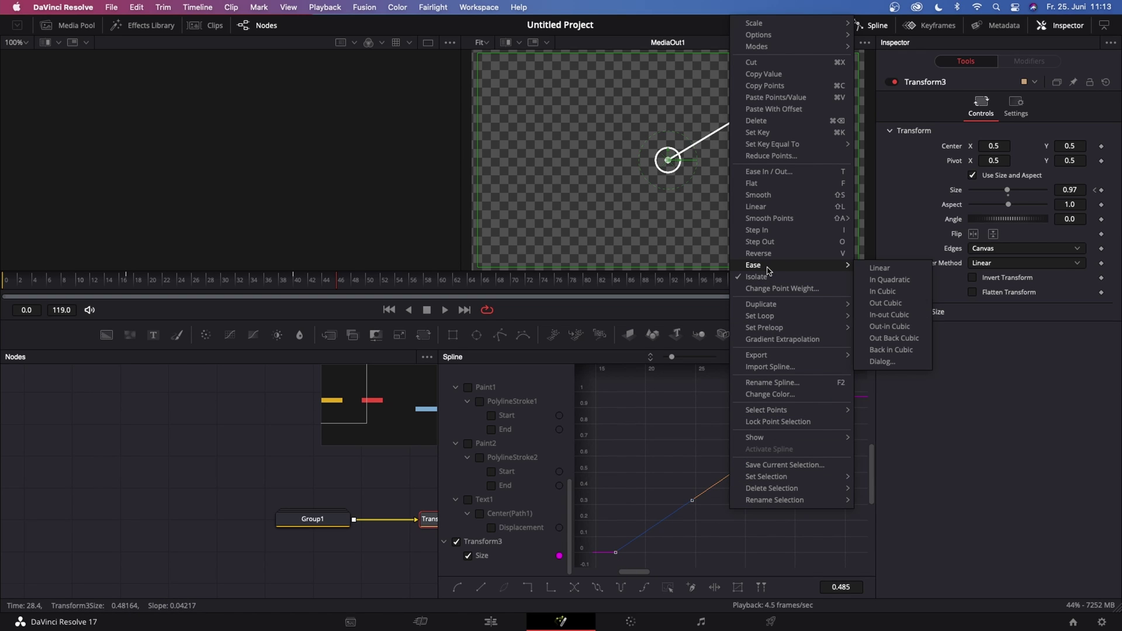
click(888, 305)
click(791, 469)
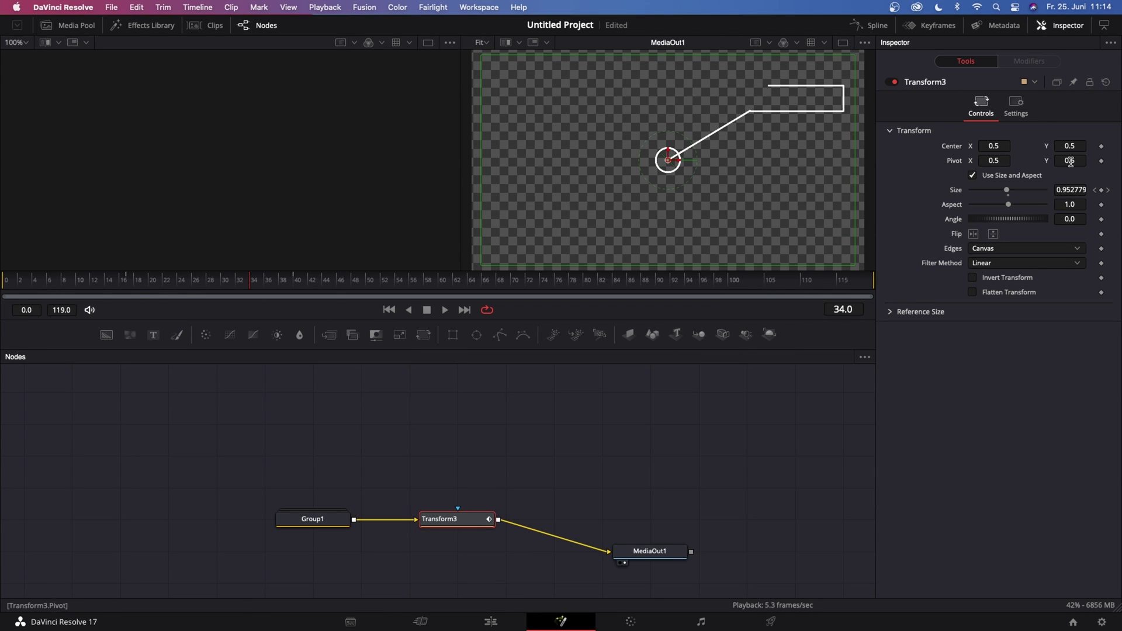
Enable Motion Blur in Transform3's Settings tab
click(1016, 108)
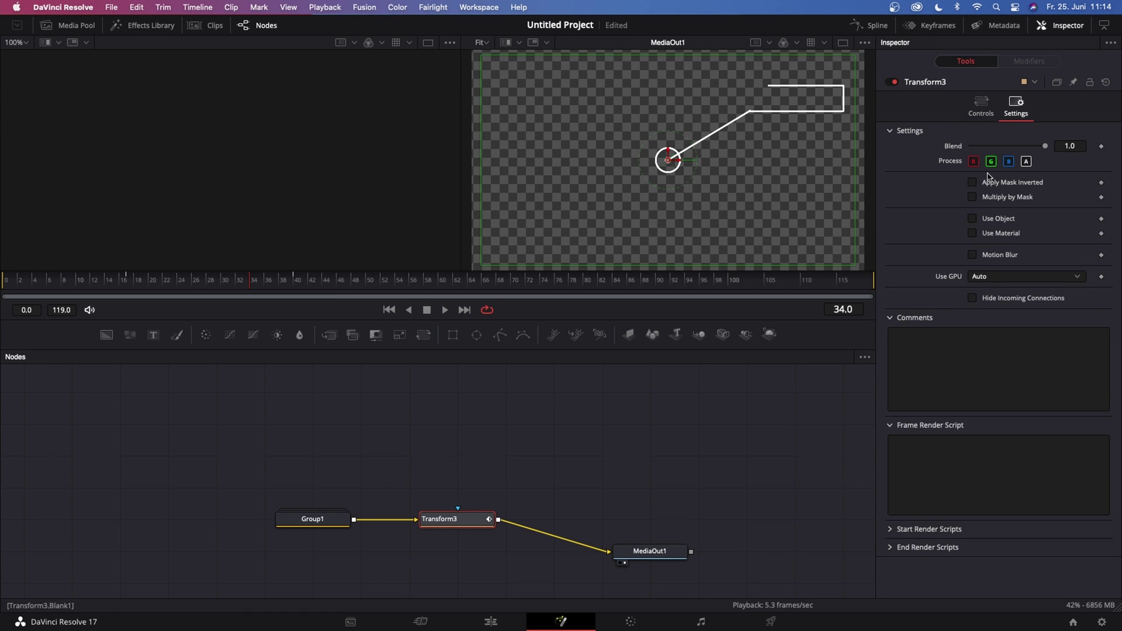
click(972, 255)
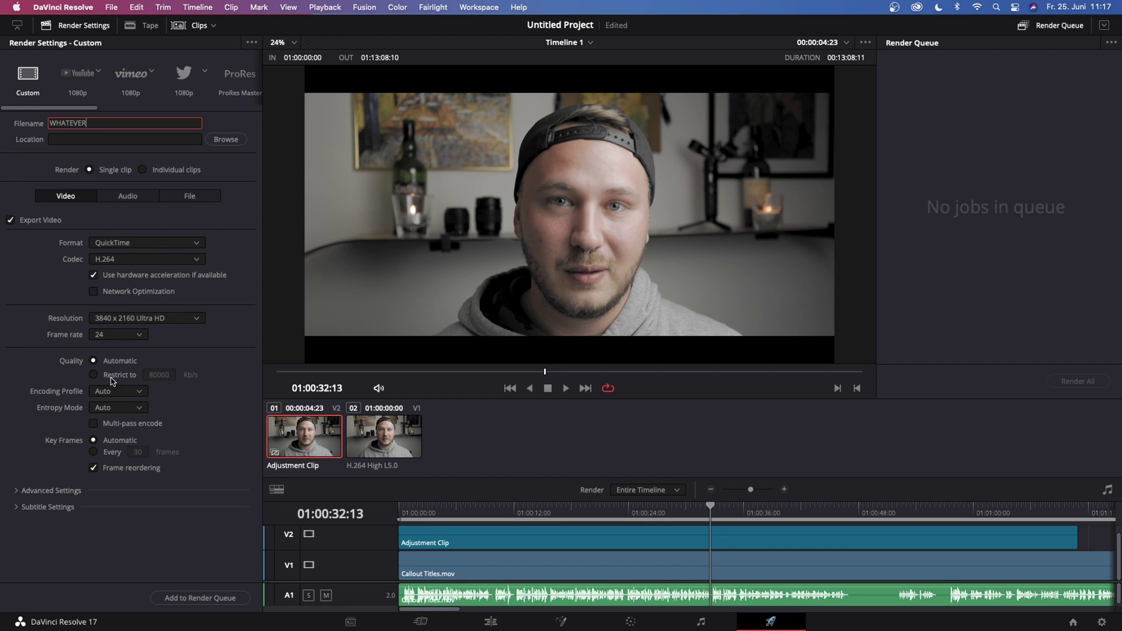
Restrict render quality to 100000 Kb/s and review the Advanced Settings
click(93, 375)
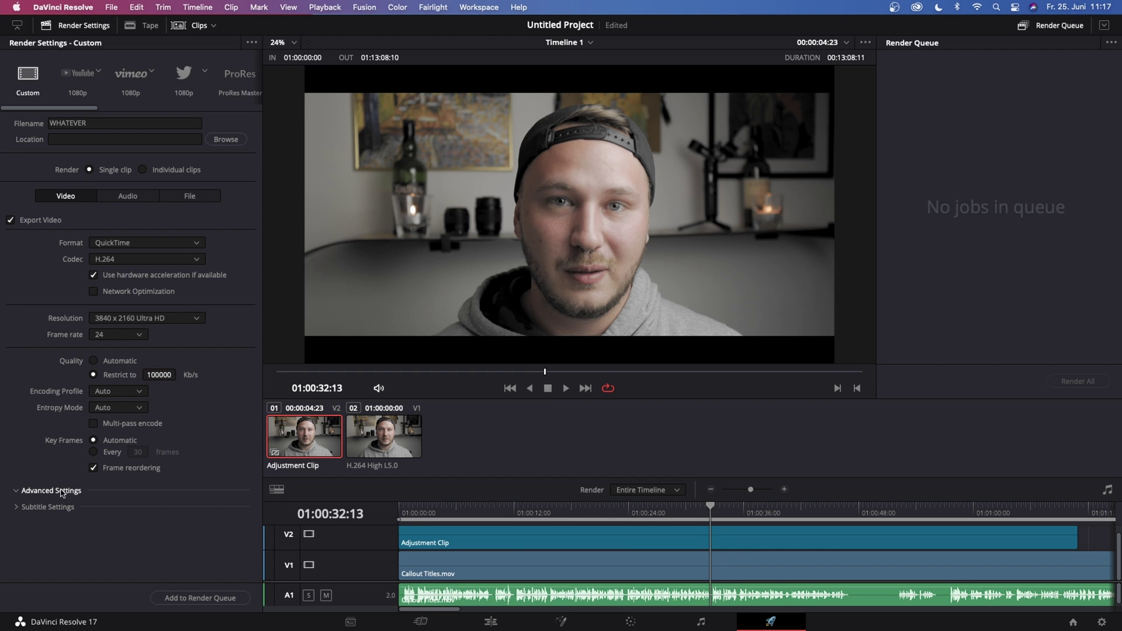
scroll(183, 466, down, 3)
scroll(174, 481, down, 3)
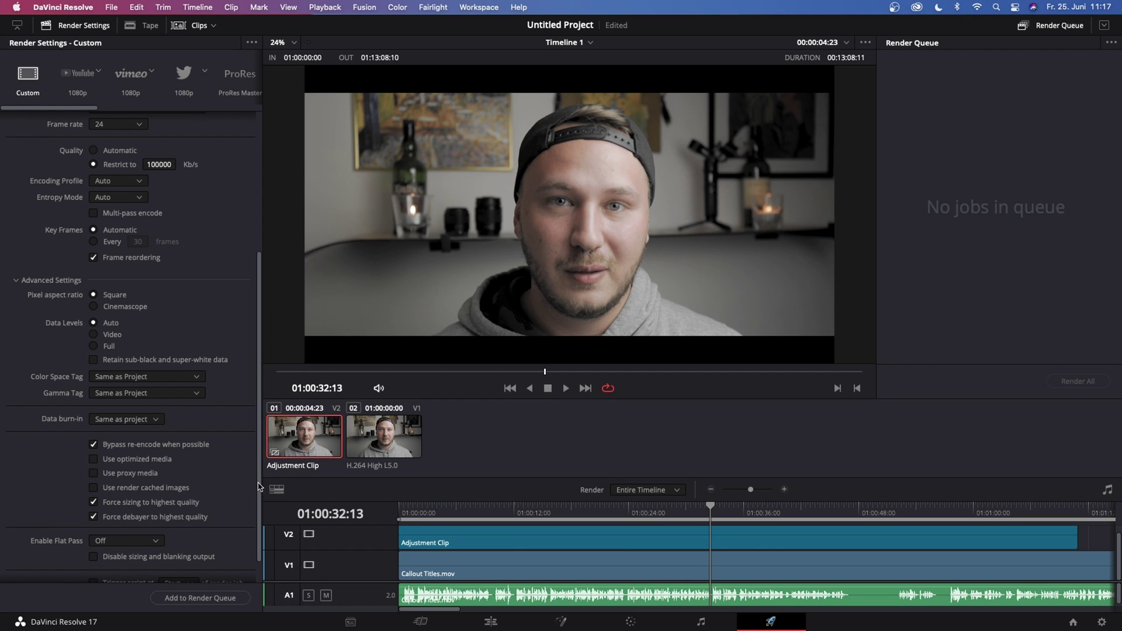
drag(258, 486, 254, 312)
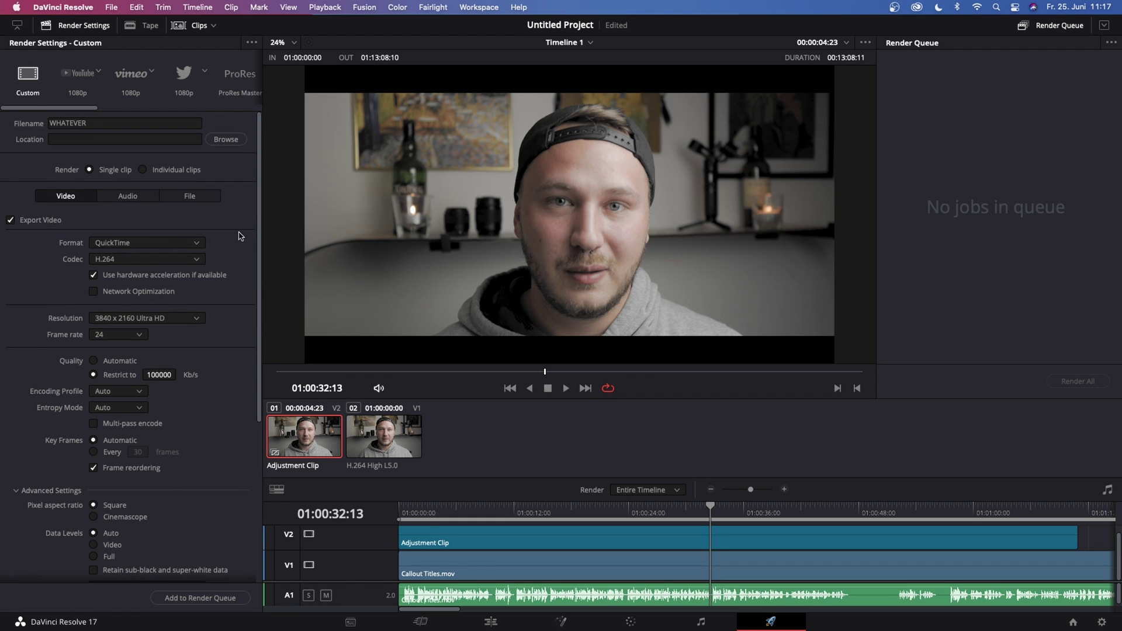
Open the Render Settings preset menu to save the 4K H.264 100000 Kb/s settings as a preset
click(252, 43)
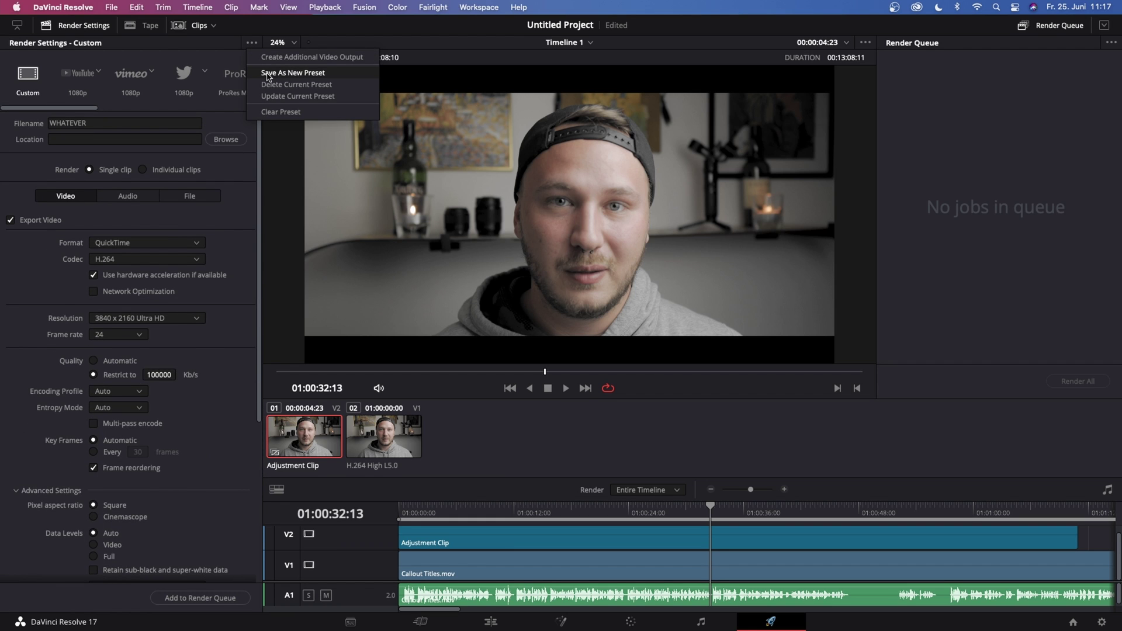